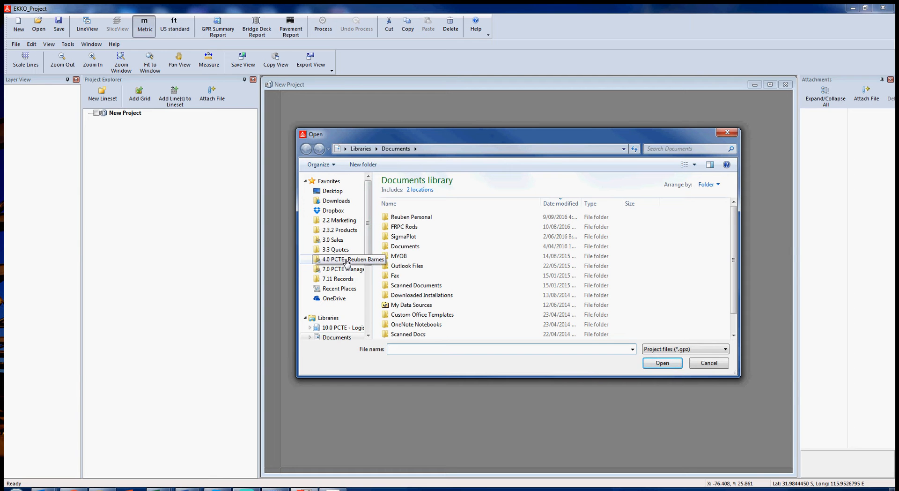
Open Project2.gpz from 2.3.2 Products' TR Demo- Lines- Nice GPS\Project2 folder
click(346, 231)
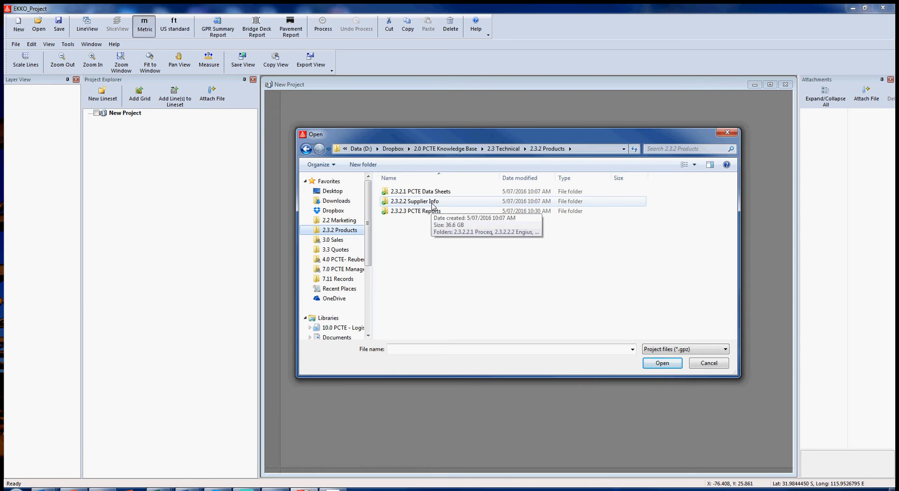
double_click(431, 203)
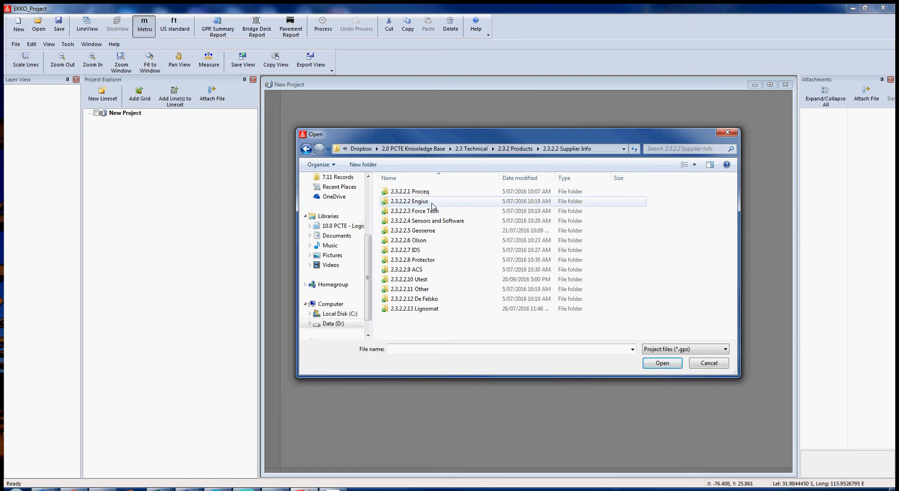
double_click(424, 222)
click(428, 251)
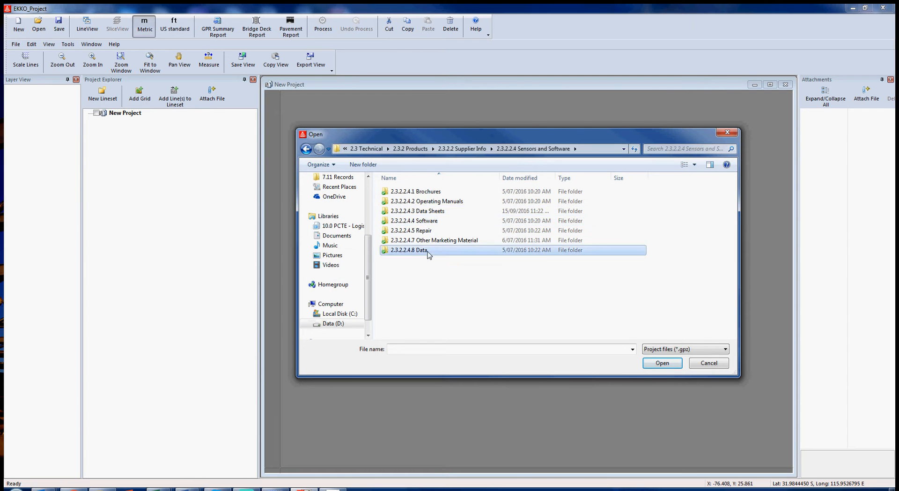
double_click(428, 251)
double_click(436, 260)
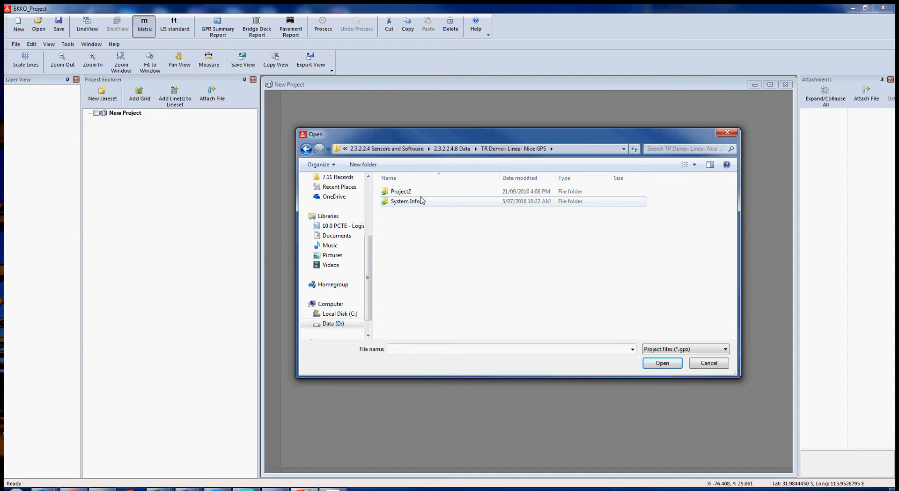
double_click(407, 191)
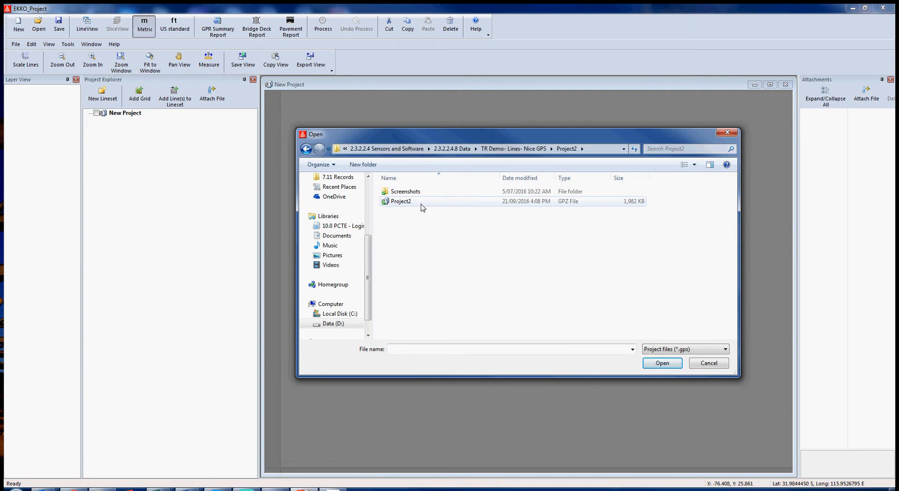
click(423, 207)
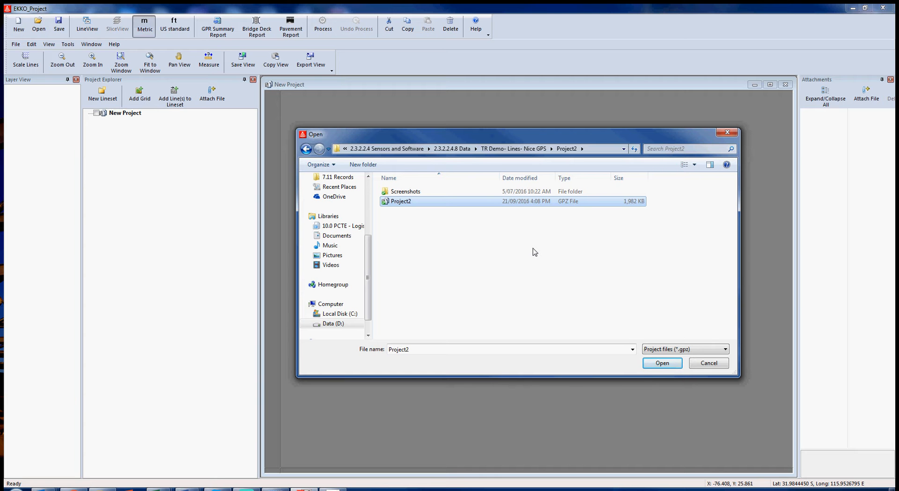
click(663, 363)
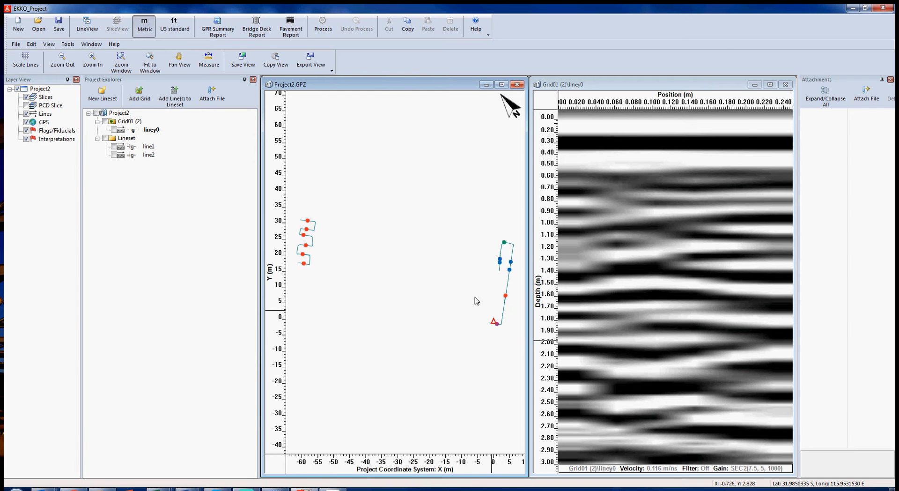
Display the Lineset's line2 radargram, then open line2 in LineView
mouse_move(150, 159)
double_click(152, 157)
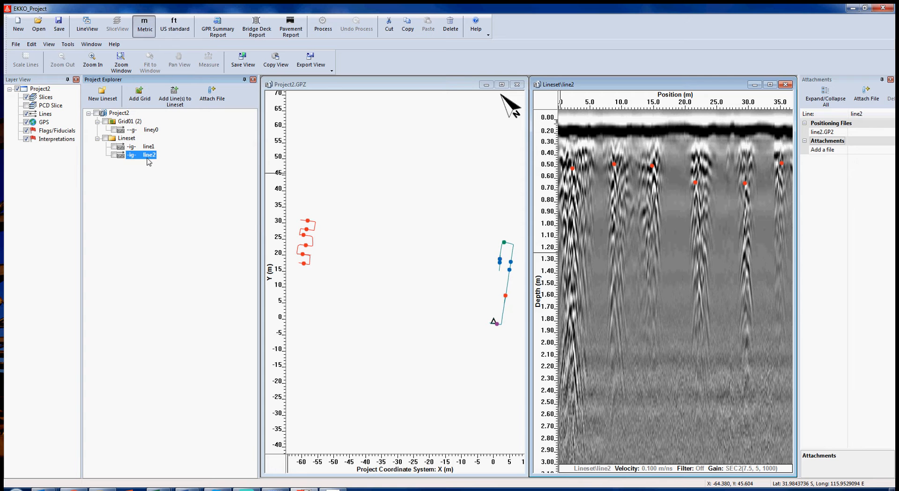
mouse_move(149, 160)
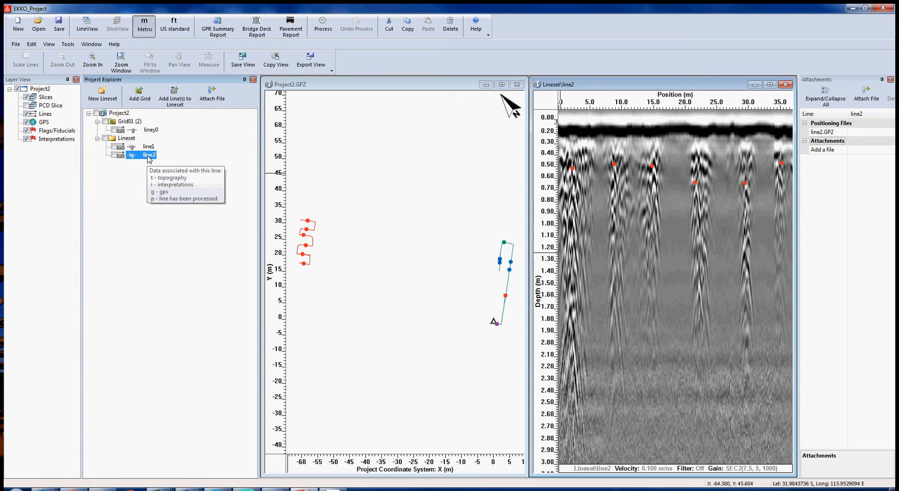
double_click(148, 156)
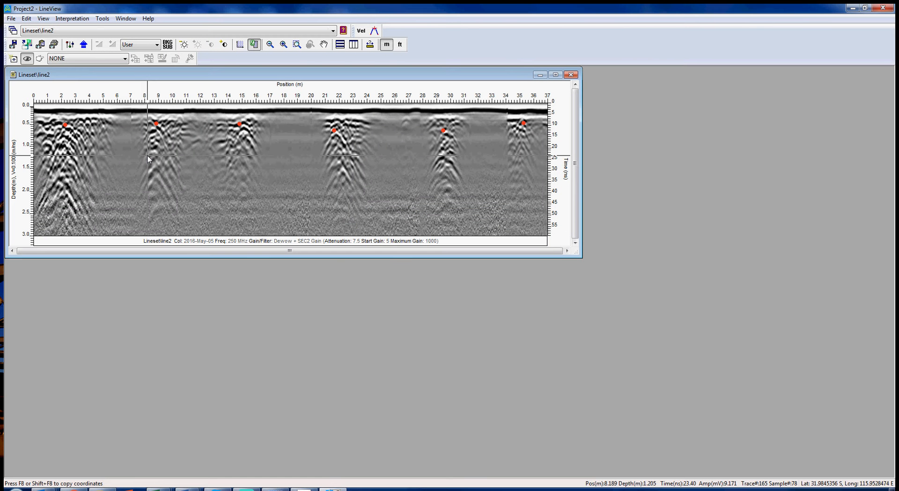
Maximise the line2 window, inspect the first hyperbola and keep the User gain preset
drag(577, 253, 887, 471)
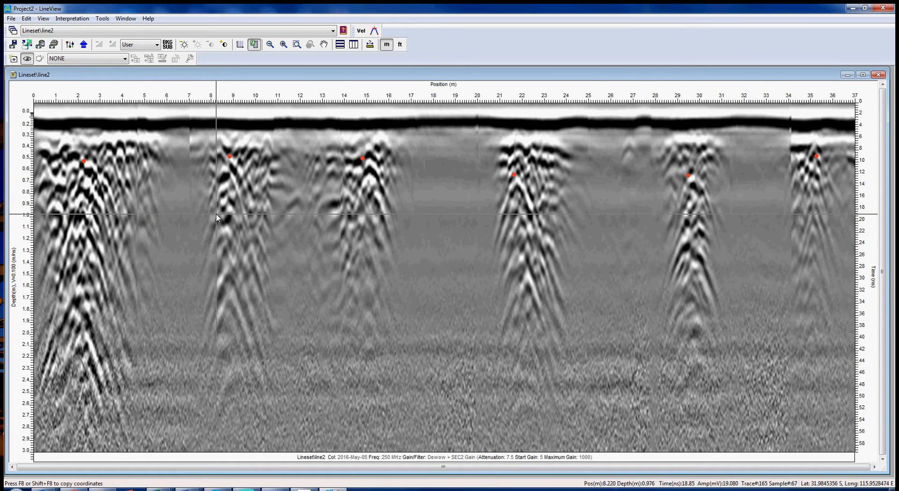
click(83, 160)
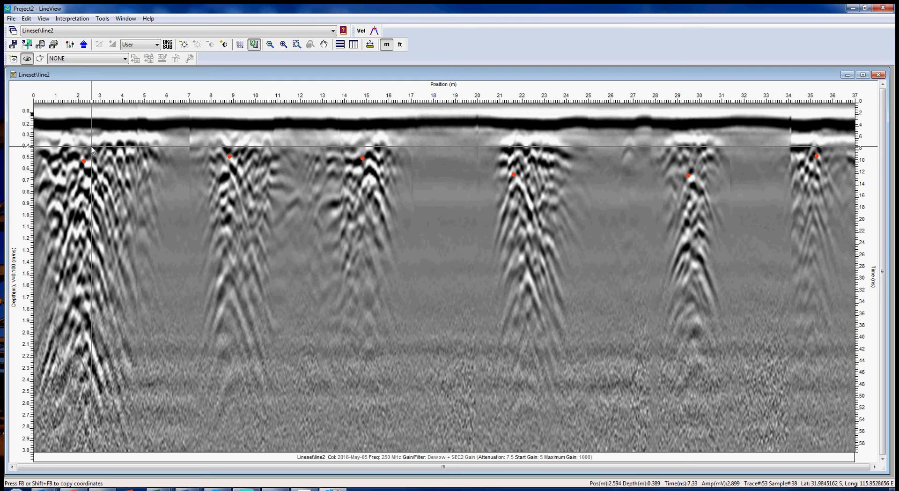
click(156, 46)
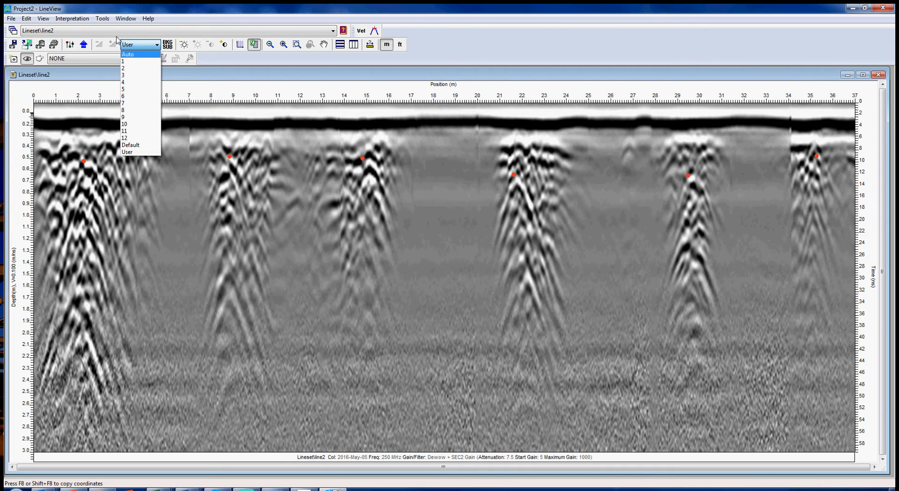
click(165, 17)
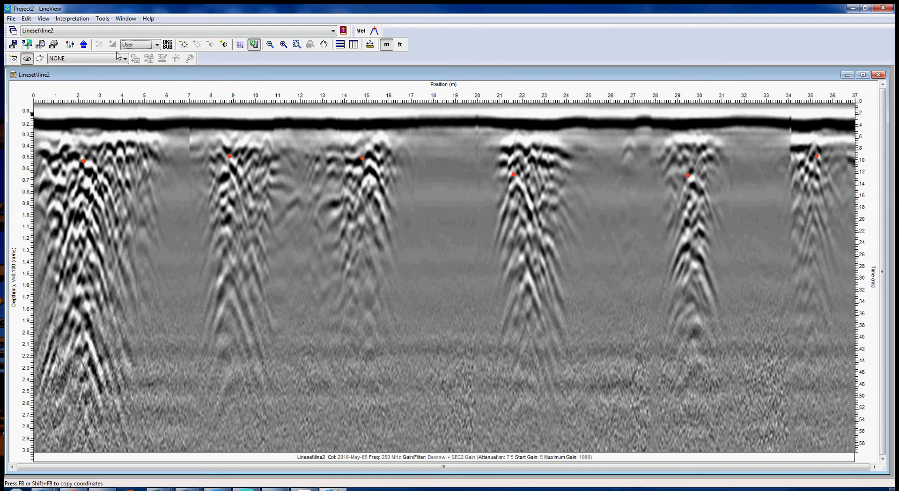
Save the current view as an image named TR Line and close LineView
click(27, 45)
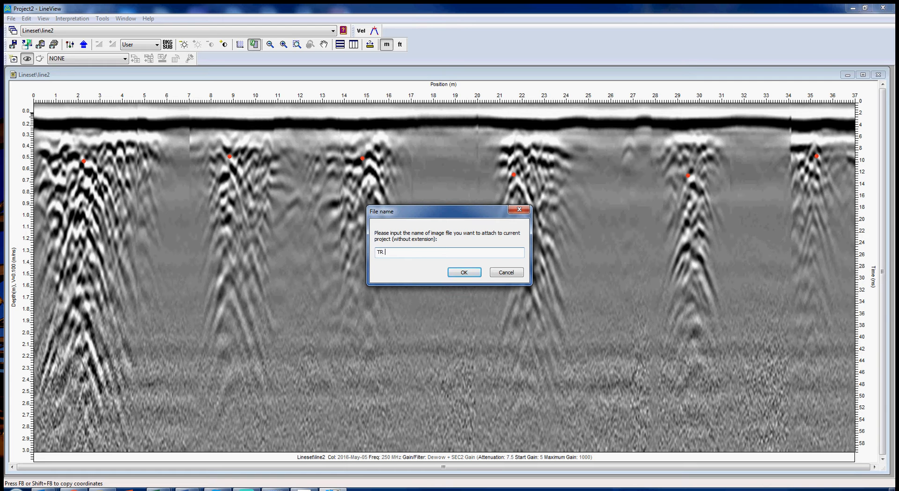
click(463, 272)
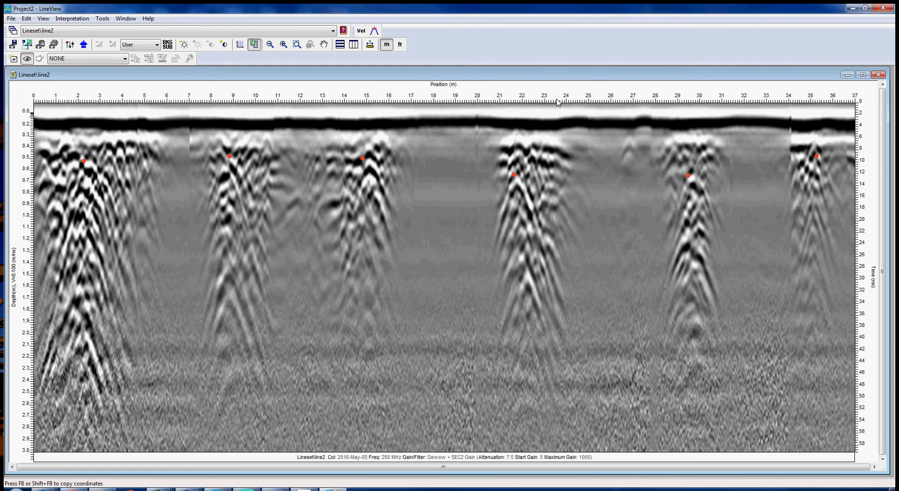
click(883, 8)
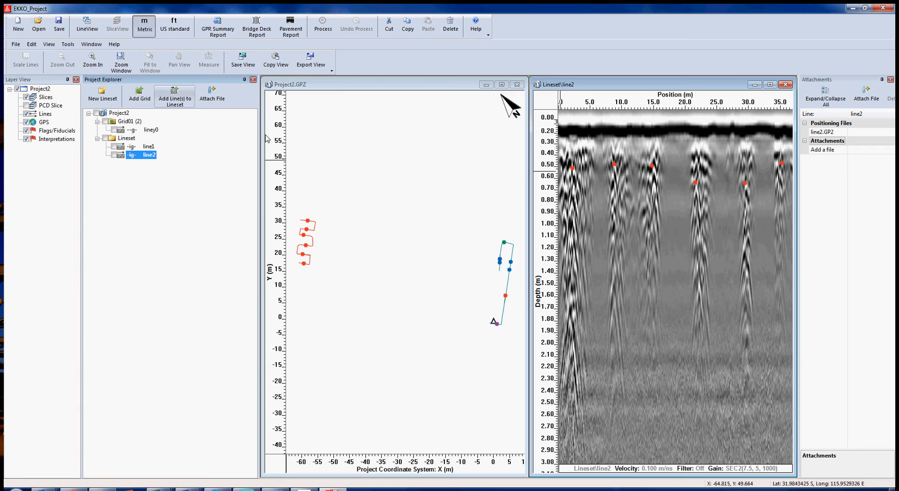
Export the project to Google Earth as TR.kmz with green, width-3 GPS paths
click(71, 44)
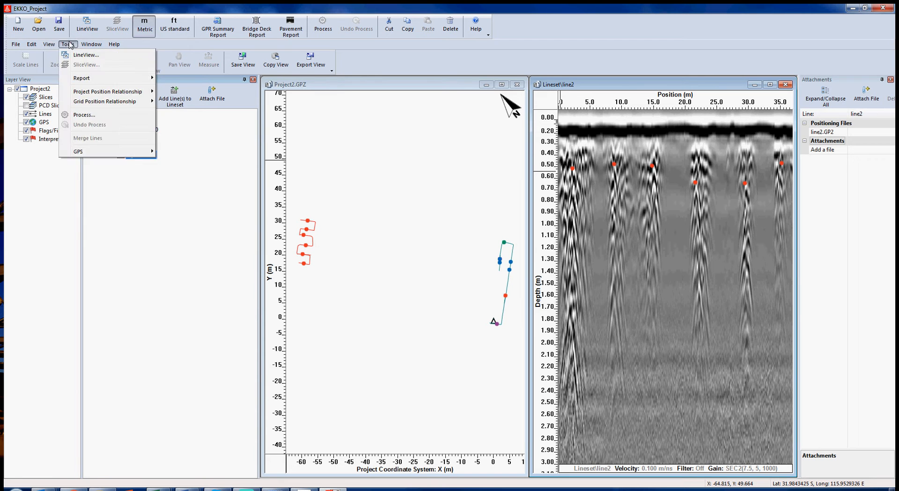
mouse_move(86, 45)
mouse_move(121, 78)
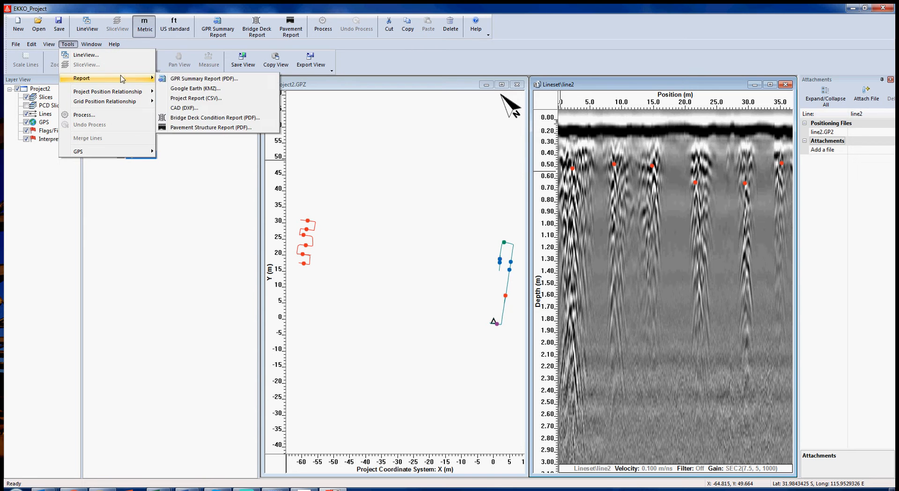
click(187, 90)
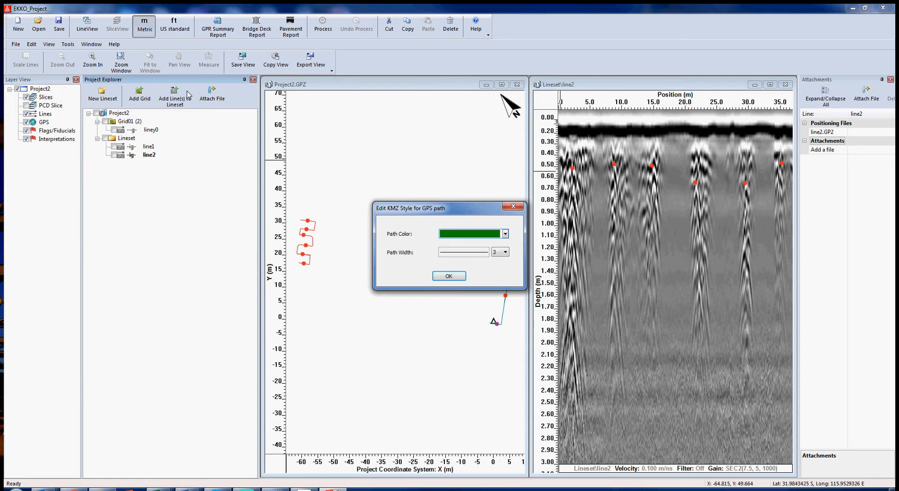
click(449, 276)
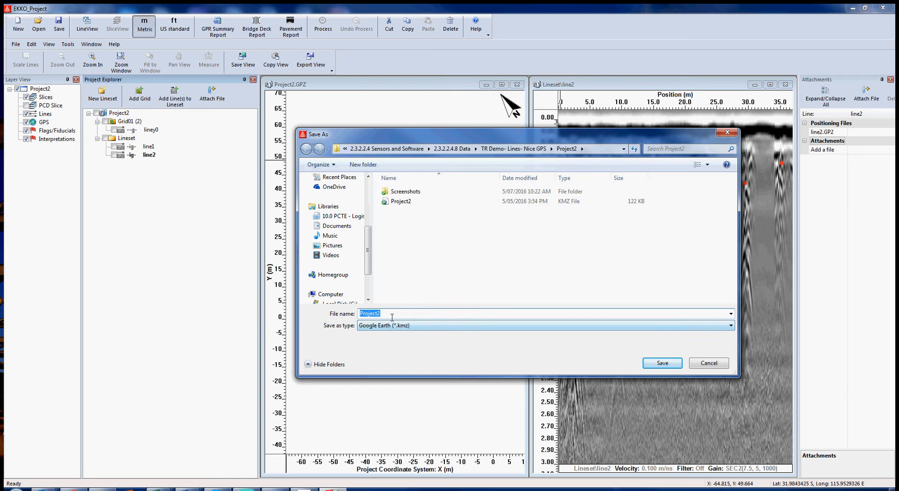
text(T)
text(R)
click(659, 364)
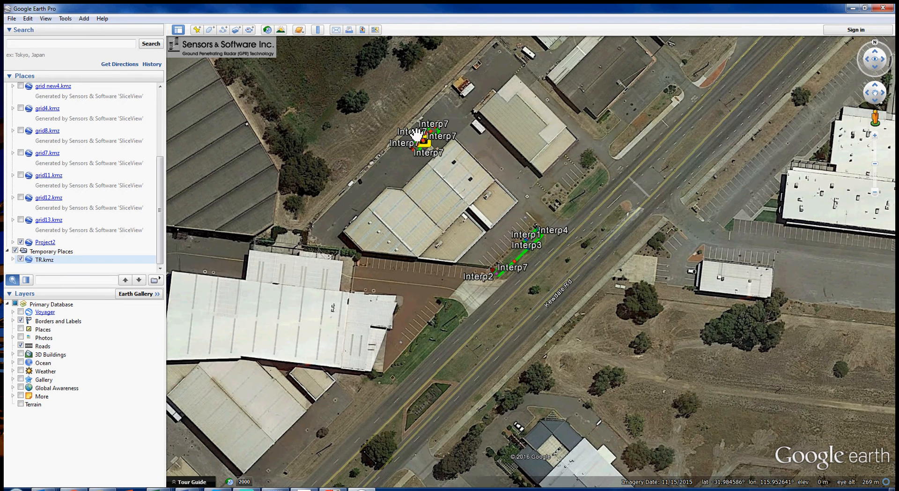
Zoom and pan to frame the green Interp7 survey paths on the paved yard between buildings
scroll(404, 196, up, 2)
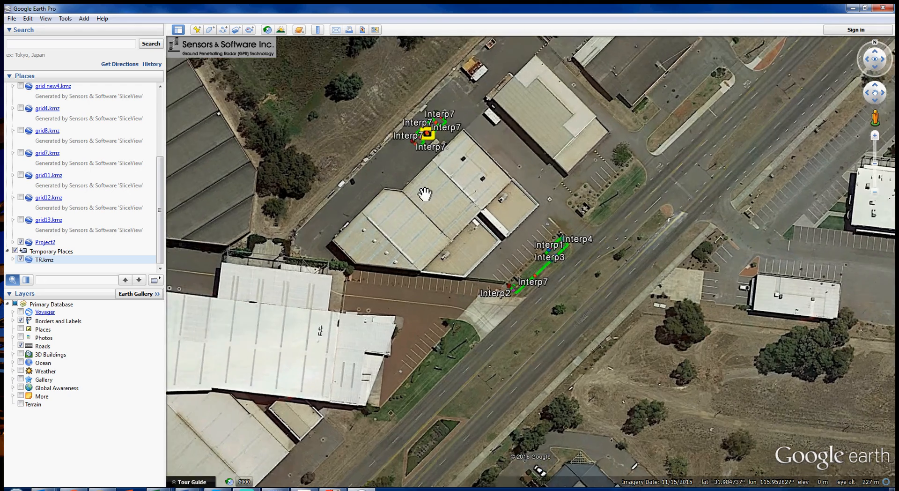
drag(405, 196, 428, 301)
scroll(402, 366, up, 3)
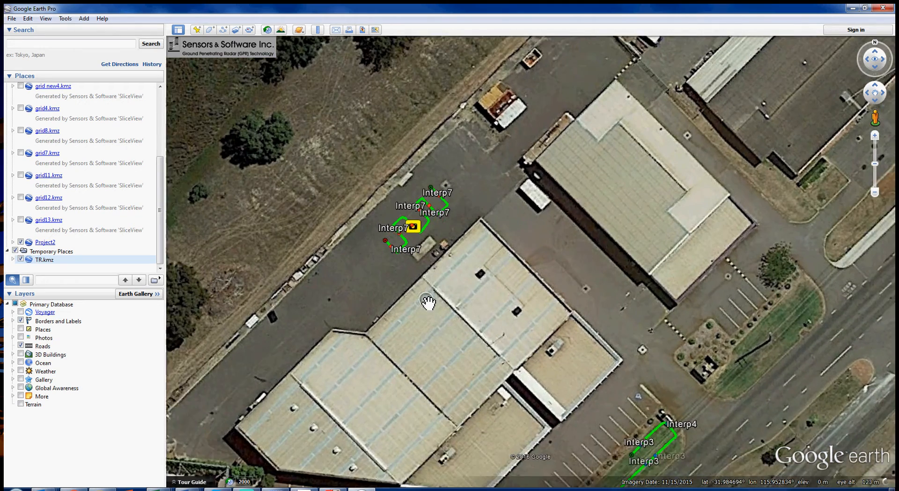
scroll(429, 300, up, 1)
drag(446, 269, 433, 297)
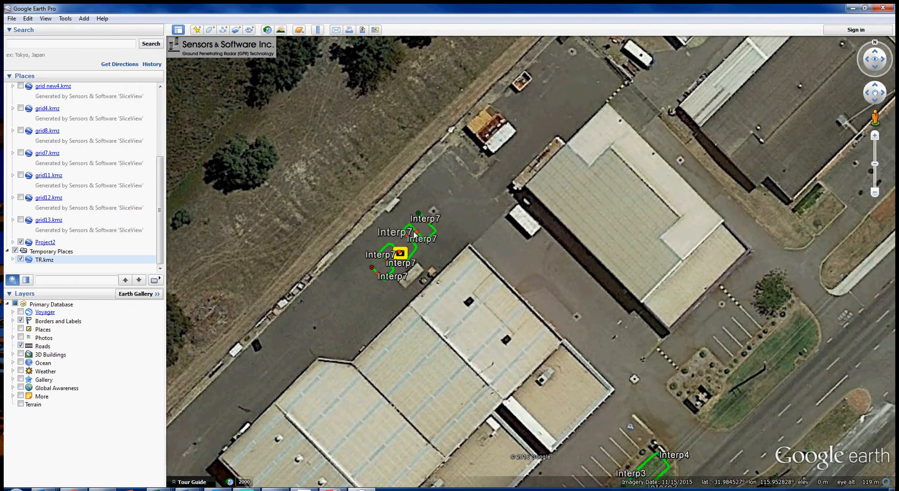
scroll(436, 233, up, 2)
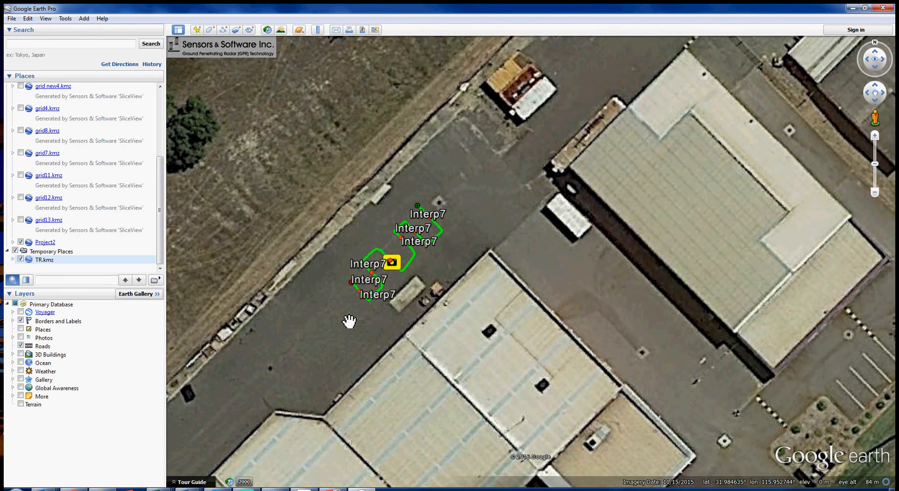
scroll(322, 328, up, 2)
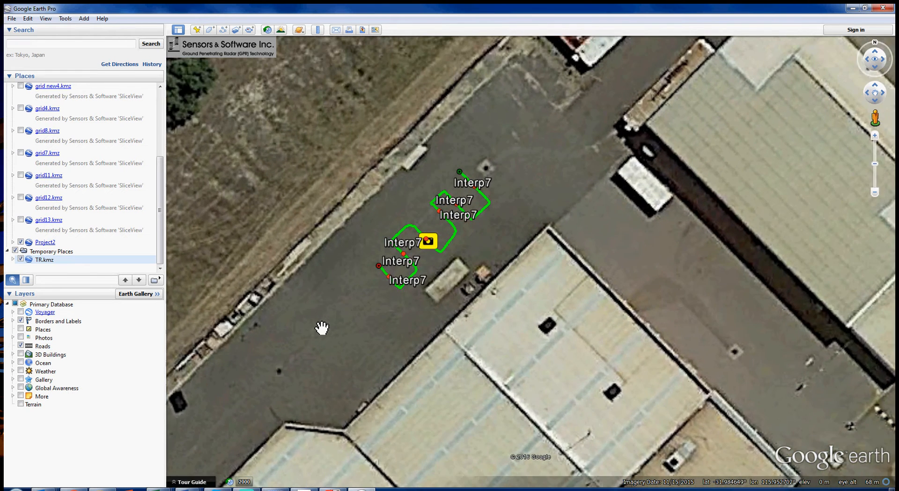
drag(368, 324, 303, 377)
scroll(307, 376, up, 1)
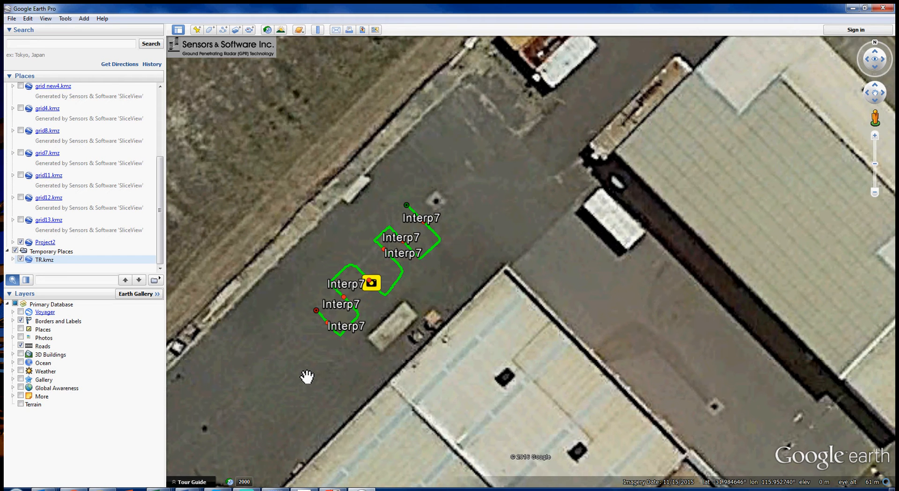
click(11, 18)
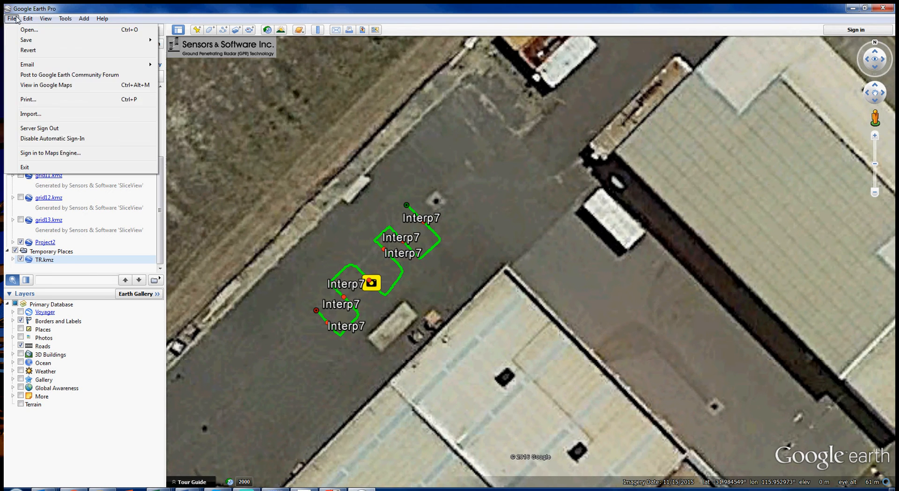
Save the map view as TR.jpg, replacing the old file, then quit Google Earth discarding changes
mouse_move(28, 40)
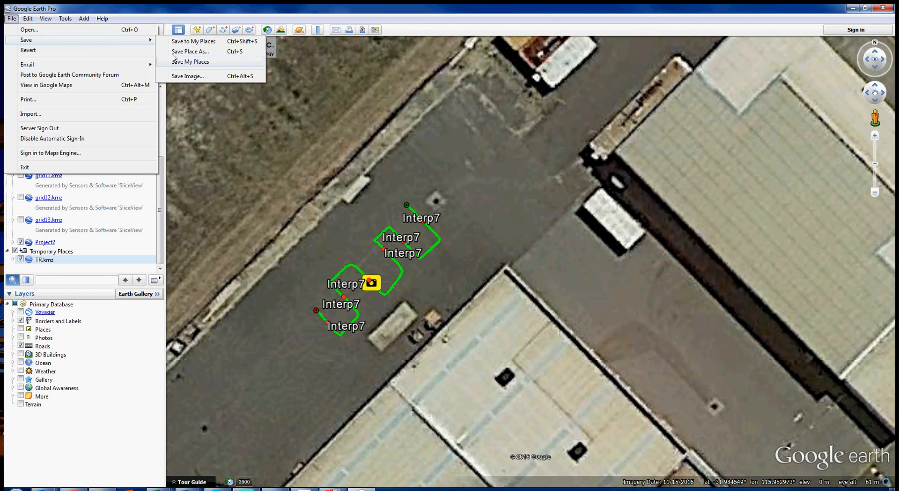
click(193, 75)
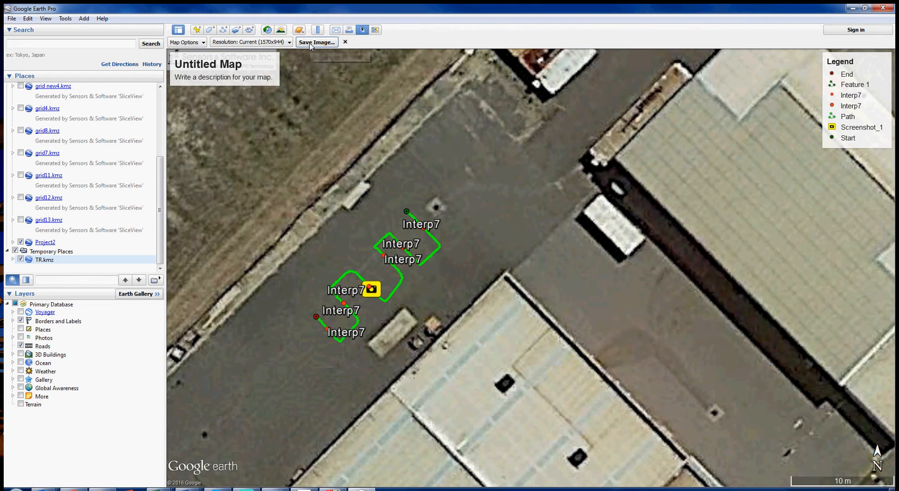
click(311, 44)
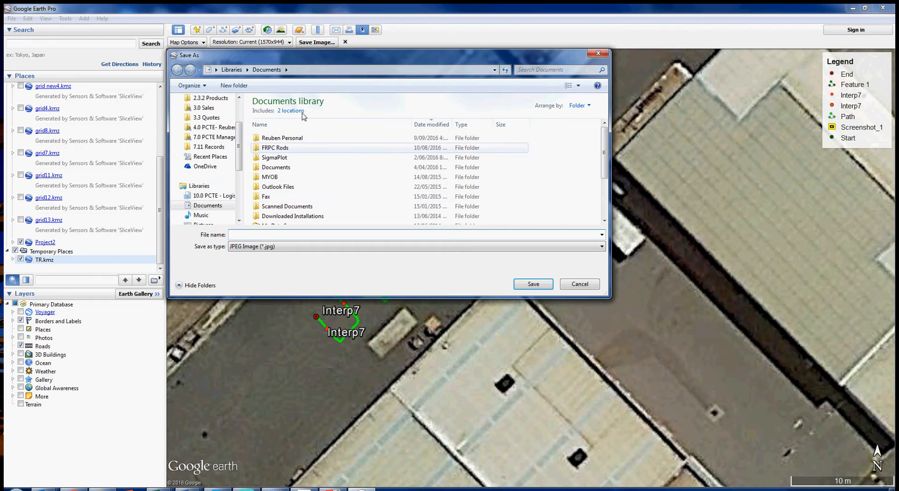
scroll(503, 167, down, 3)
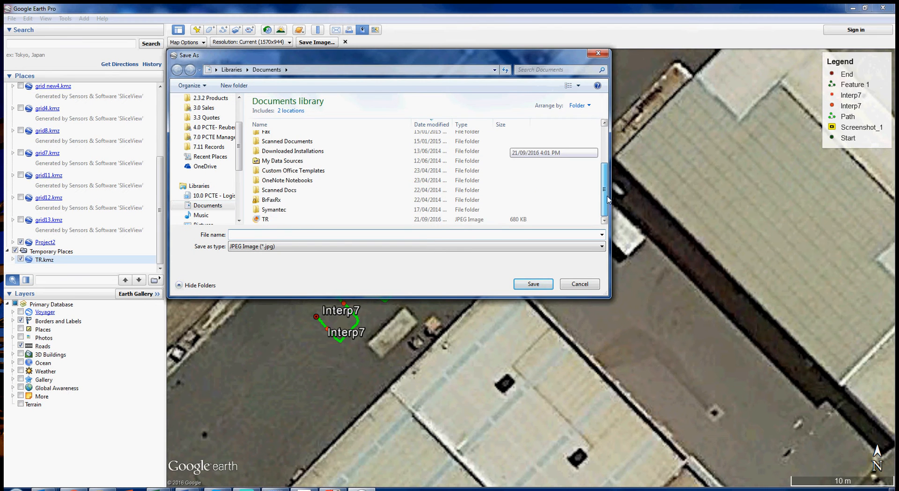
click(272, 219)
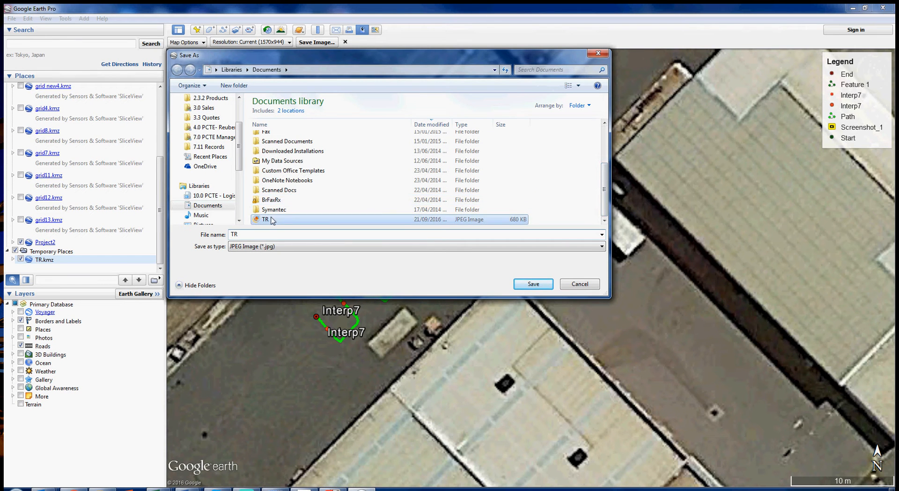
click(543, 284)
click(483, 253)
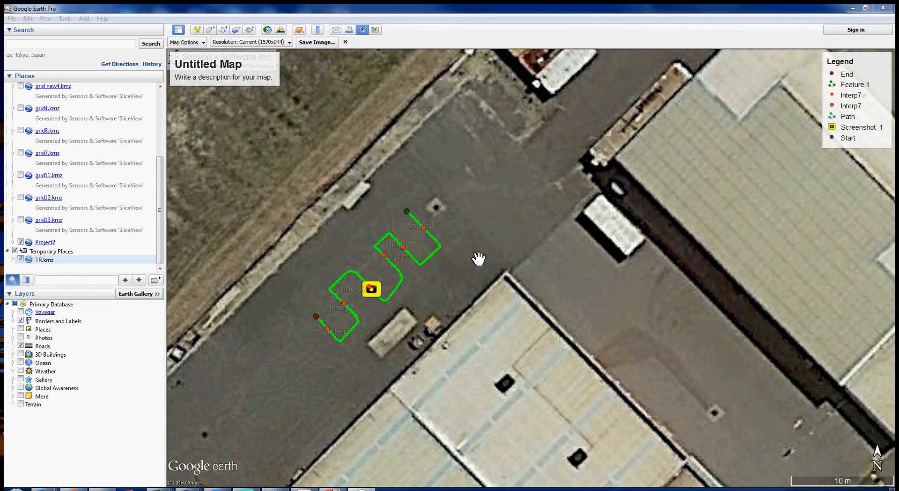
click(883, 8)
click(497, 262)
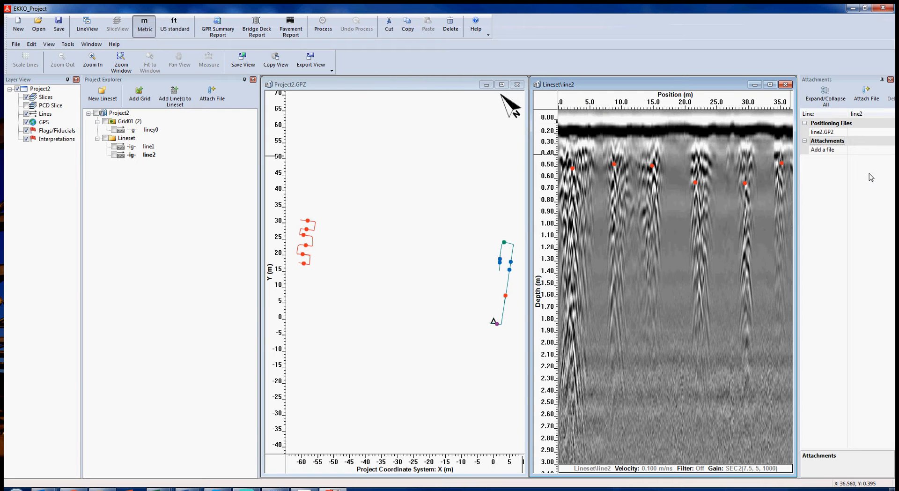
Attach TR.jpg from the Documents folder to line2
click(852, 150)
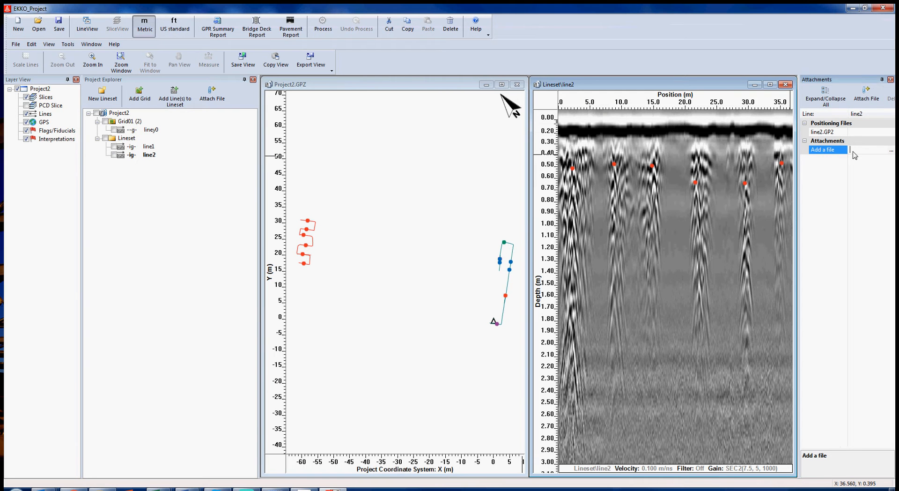
click(891, 151)
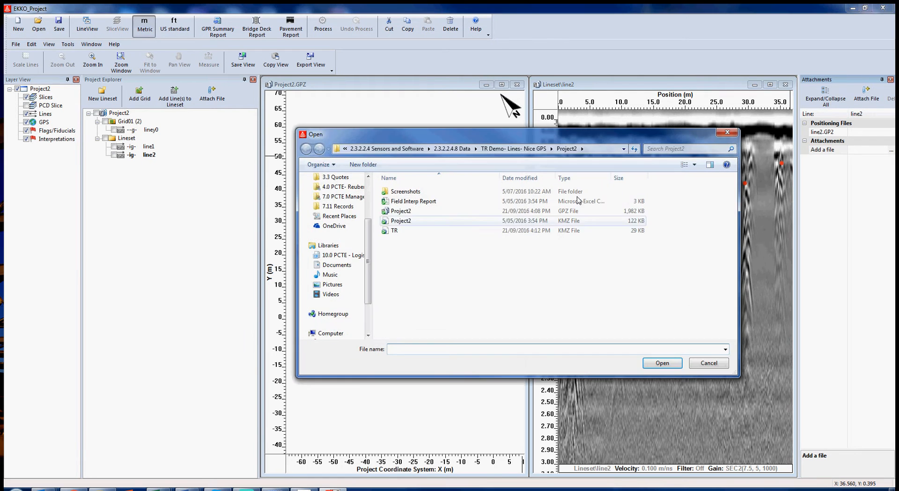
scroll(372, 286, down, 1)
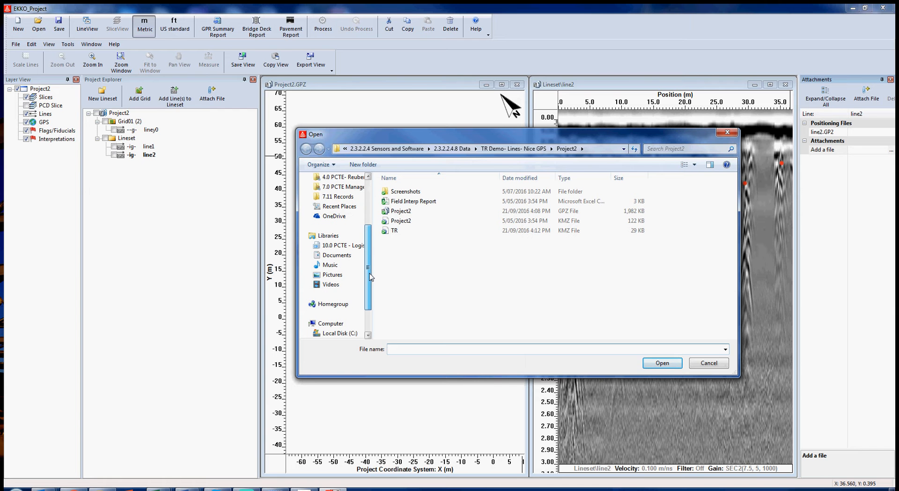
click(348, 254)
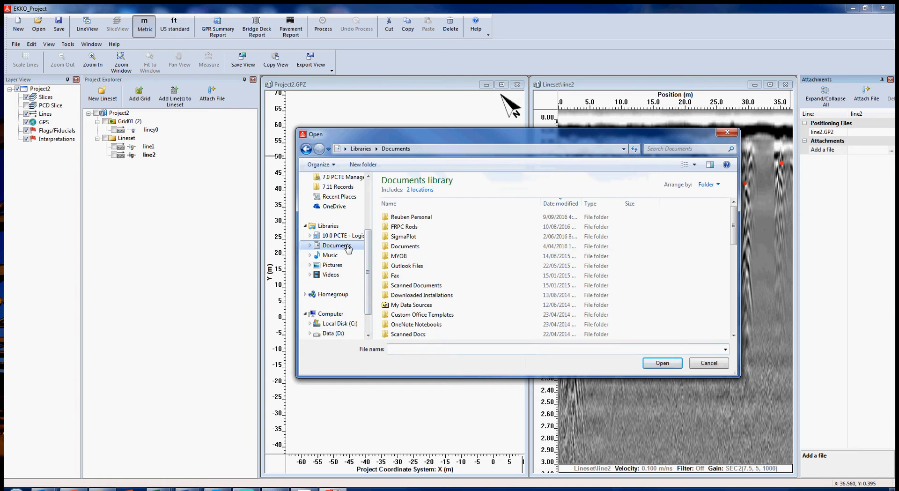
scroll(446, 282, down, 4)
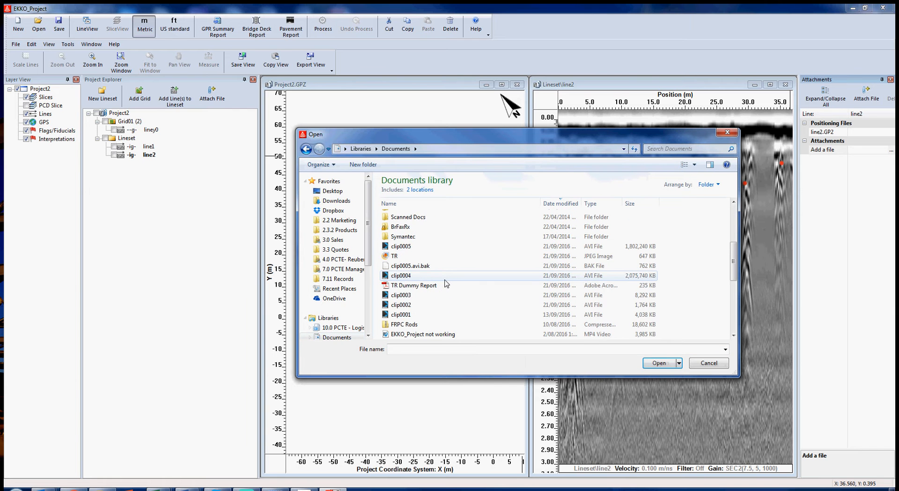
click(424, 257)
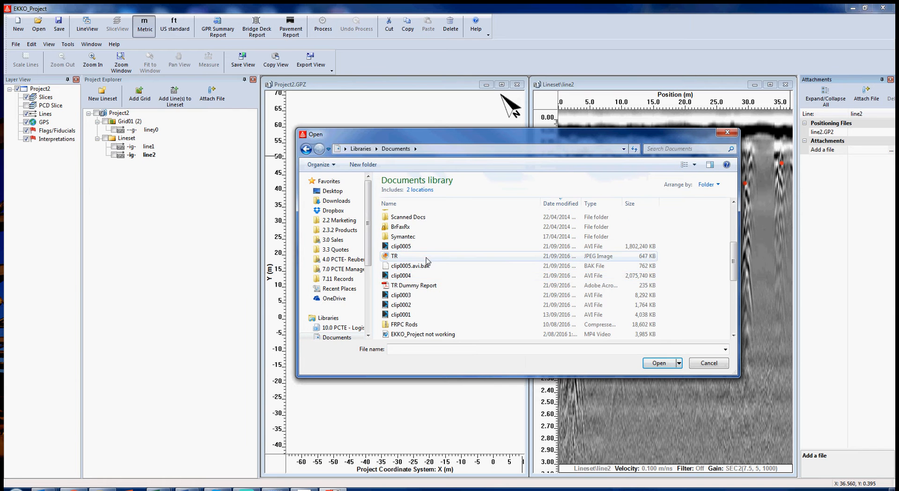
click(664, 364)
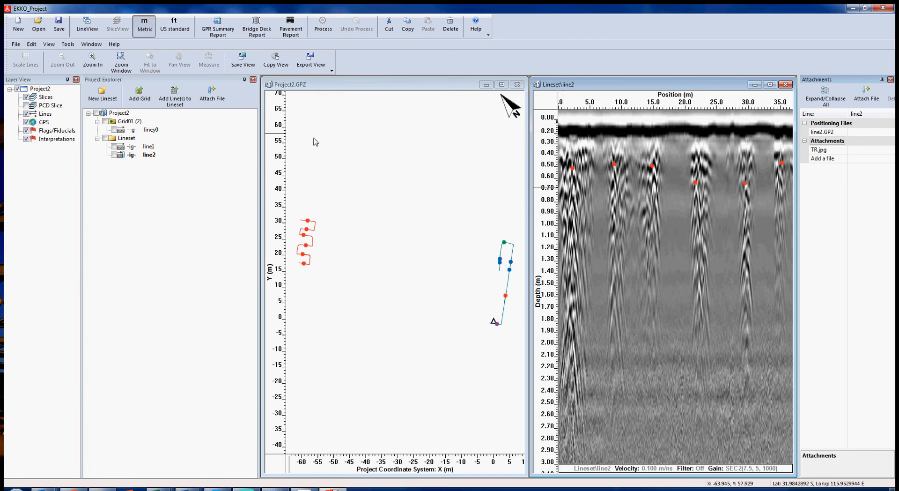
Start a GPR Summary Report and get the Acrobat TR Dummy Report window out of the way
click(218, 35)
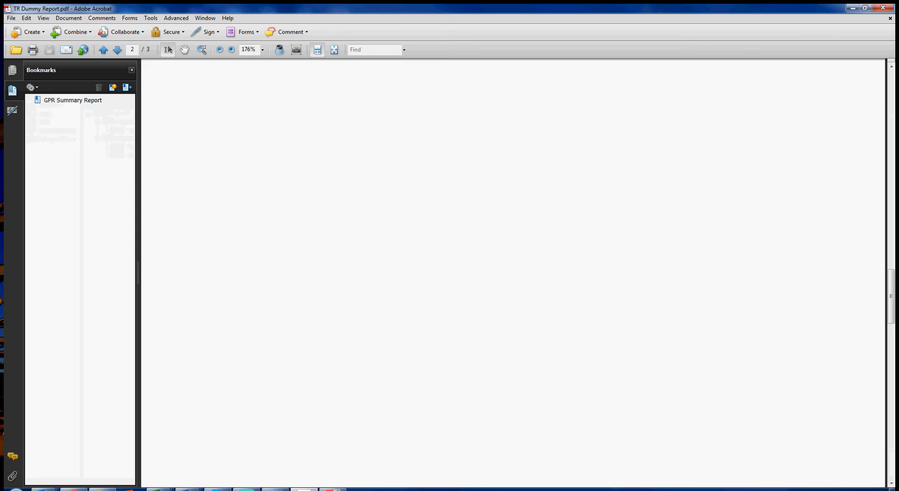
double_click(442, 12)
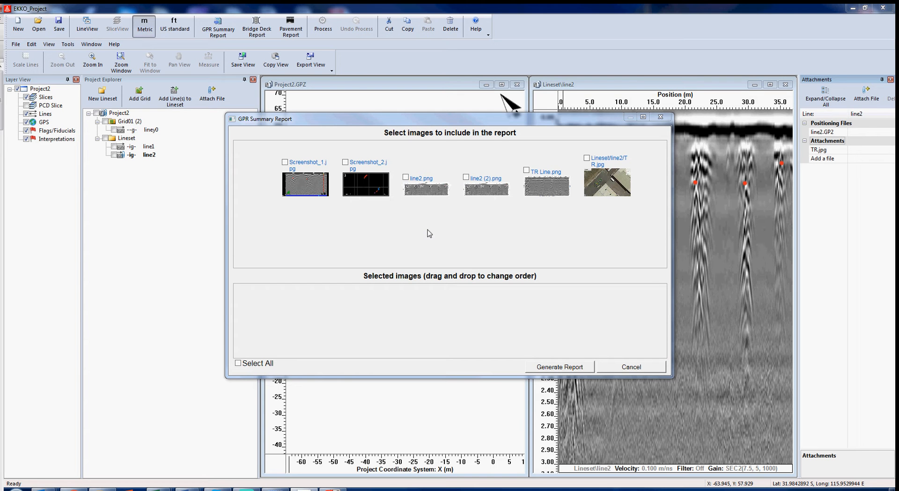
Select TR.jpg and TR Line.png, order TR Line.png first, and generate the report
mouse_move(618, 181)
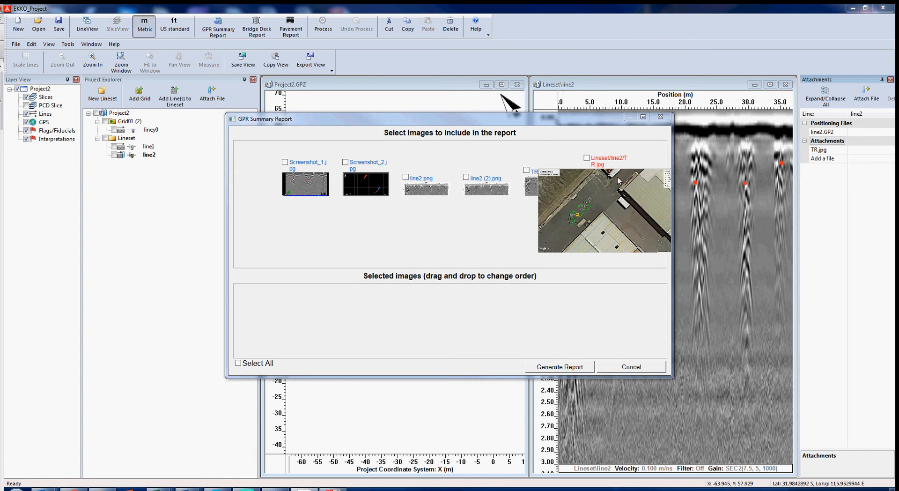
click(587, 158)
mouse_move(528, 176)
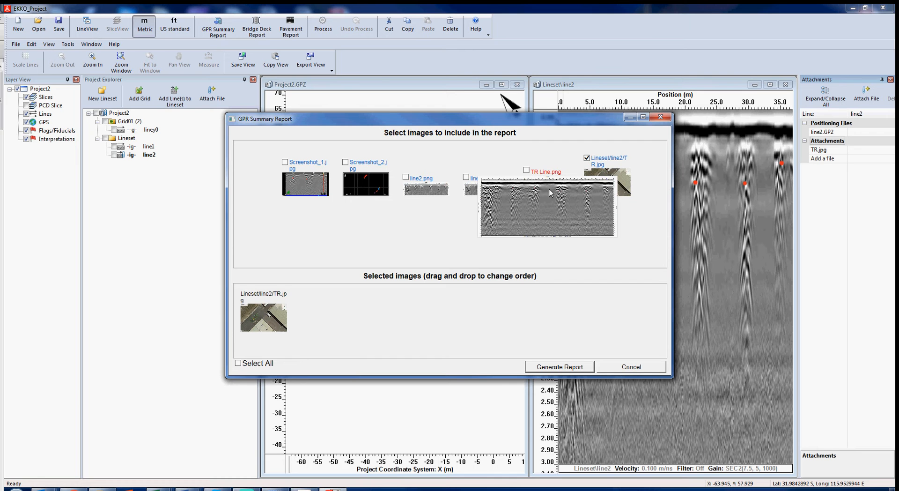
click(527, 170)
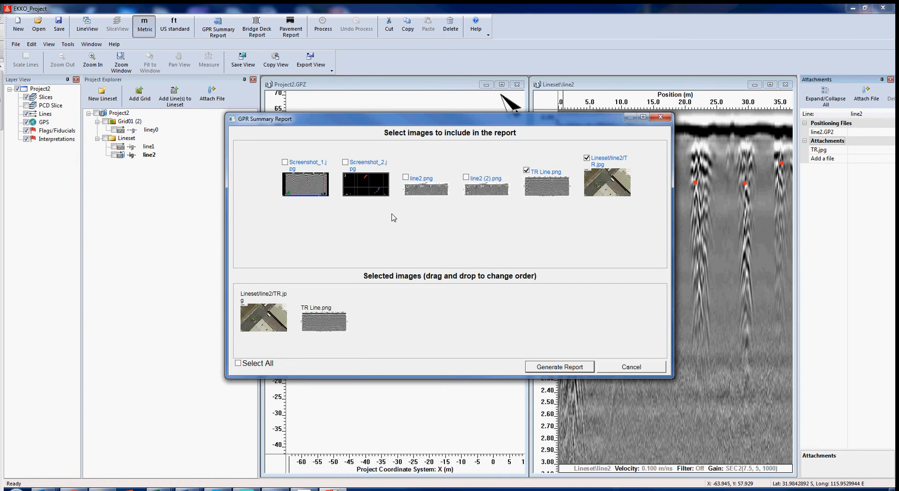
mouse_move(308, 169)
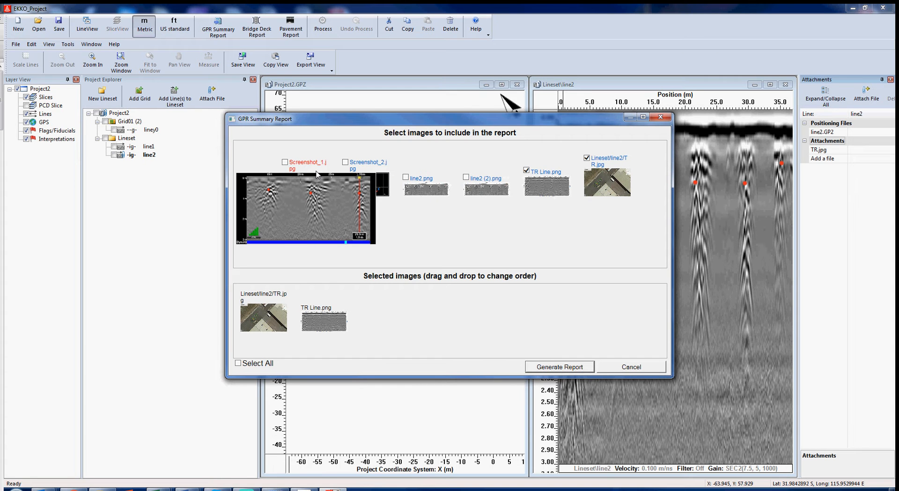
mouse_move(349, 171)
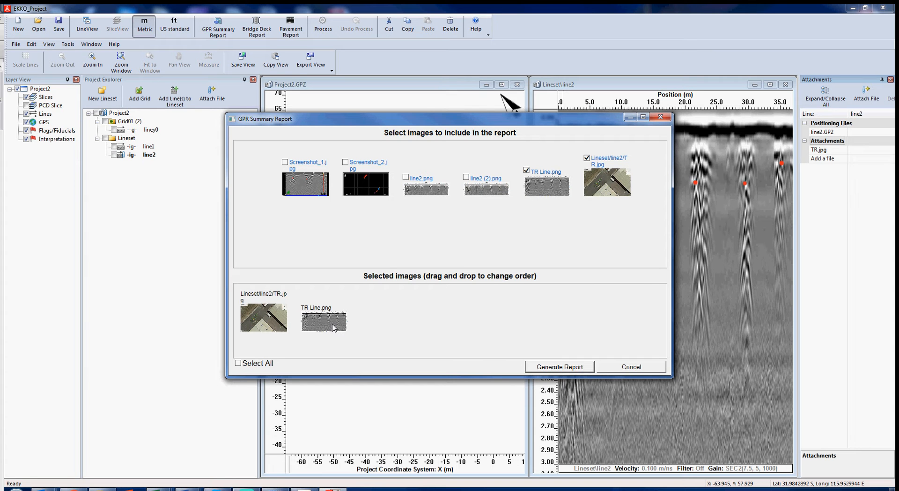
drag(331, 327, 267, 323)
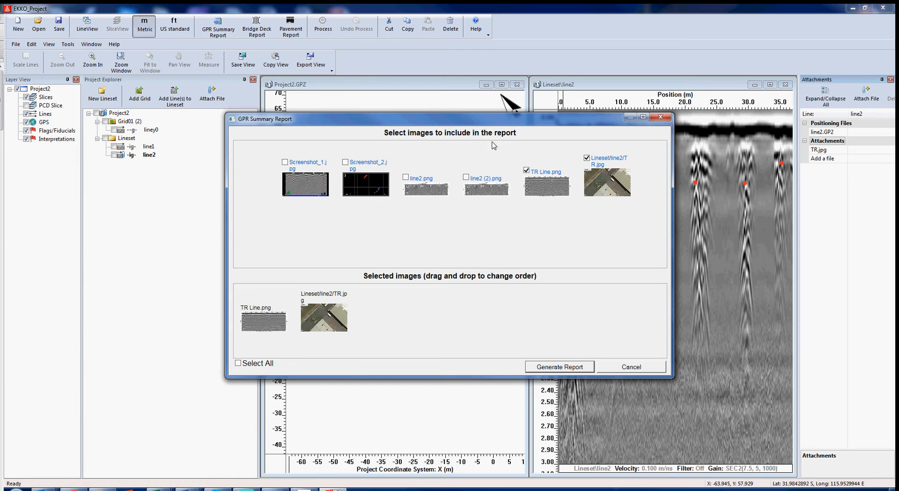
click(558, 367)
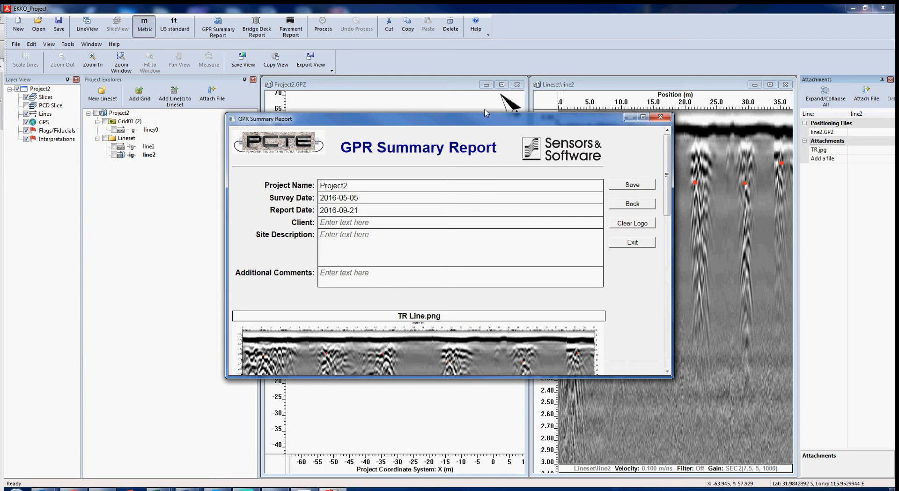
Move the report form higher and enter 'Tech Rentals' as the Client
drag(484, 123, 483, 73)
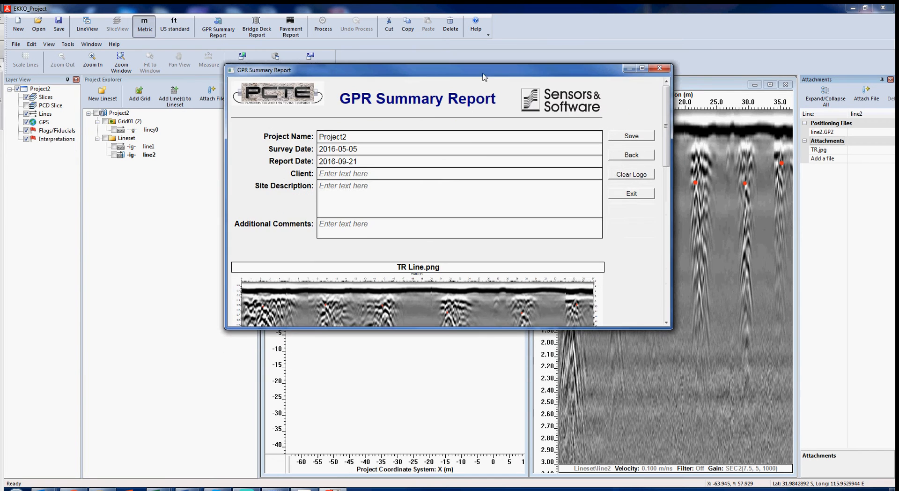
click(341, 176)
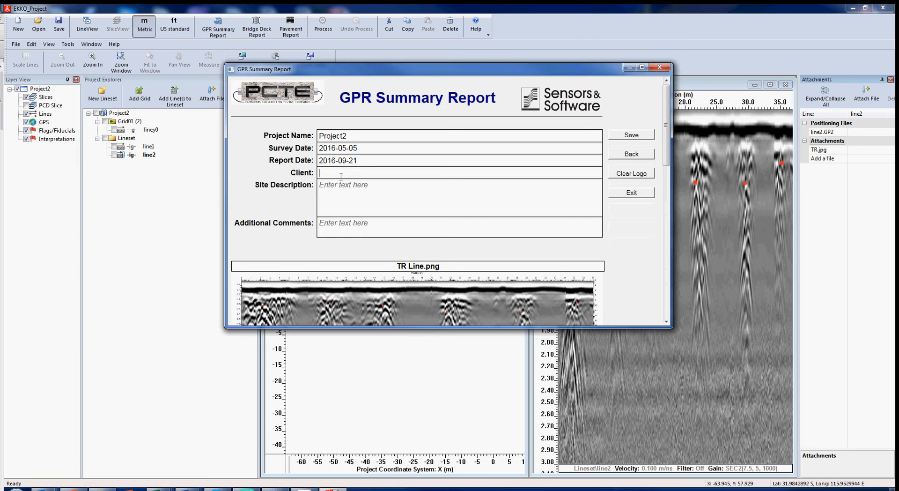
click(304, 489)
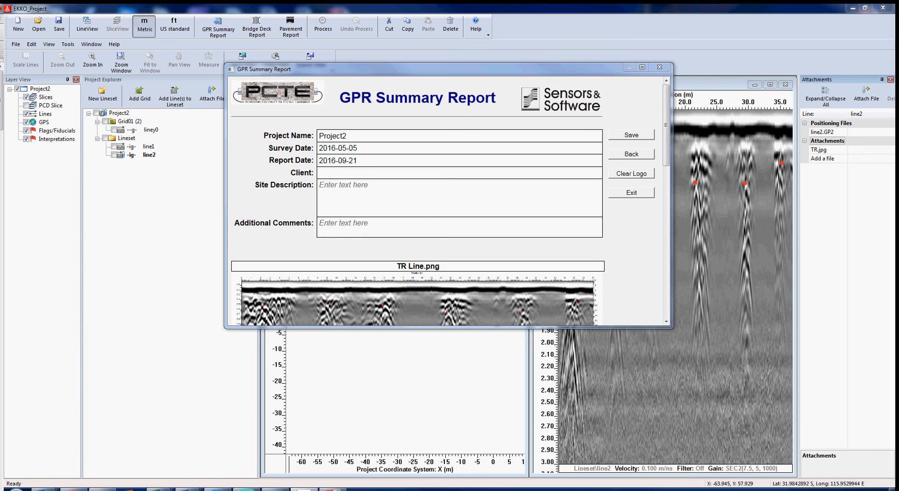
click(363, 171)
text(Tech Rentals)
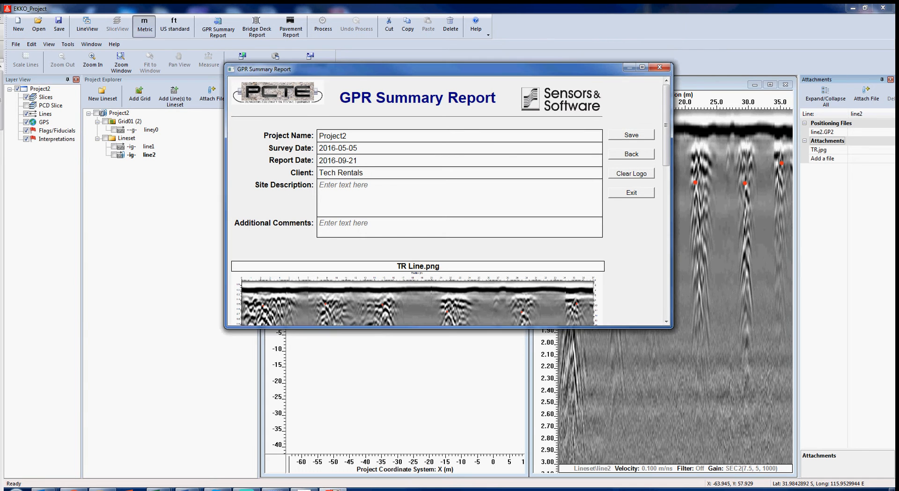
Paste site description 'Loading Zone Tech Rentals Kewdale Office' and comment 'Demonstration of LMX200'
click(305, 489)
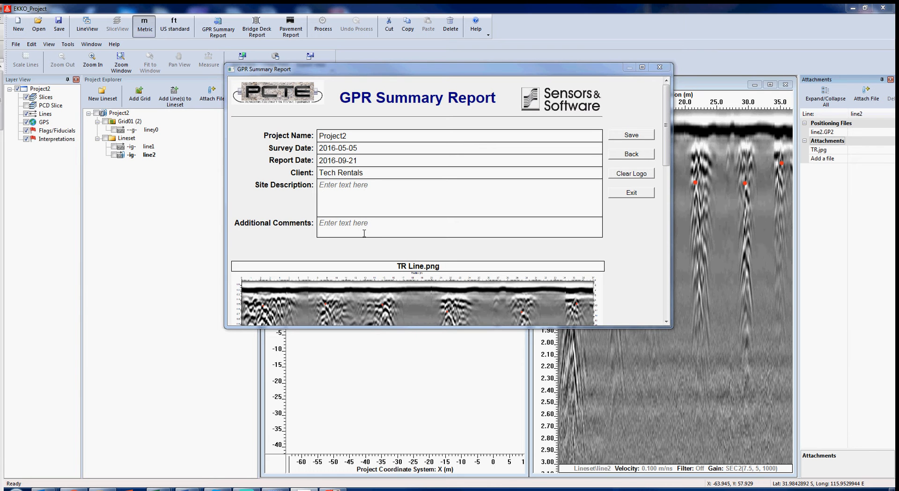
click(377, 208)
text(Loading Zone Tech Rentals Kewdale Office)
click(304, 489)
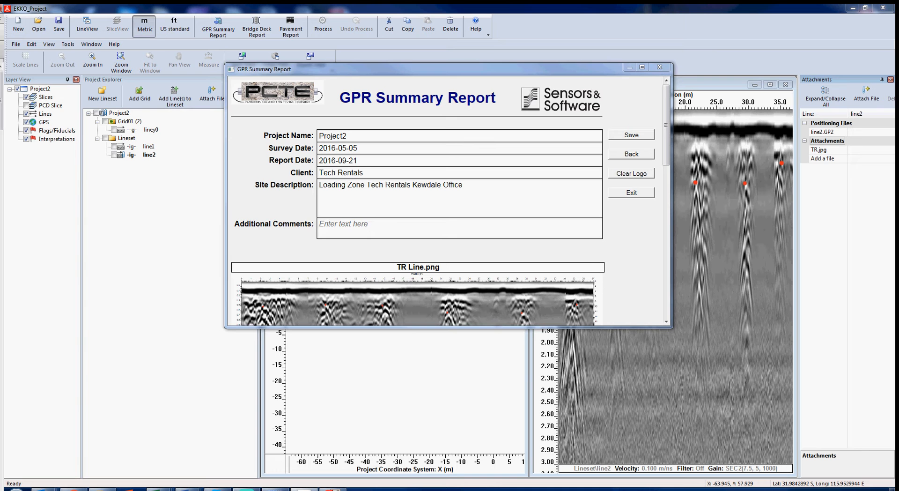
click(401, 228)
text(Demonstration of LMX200)
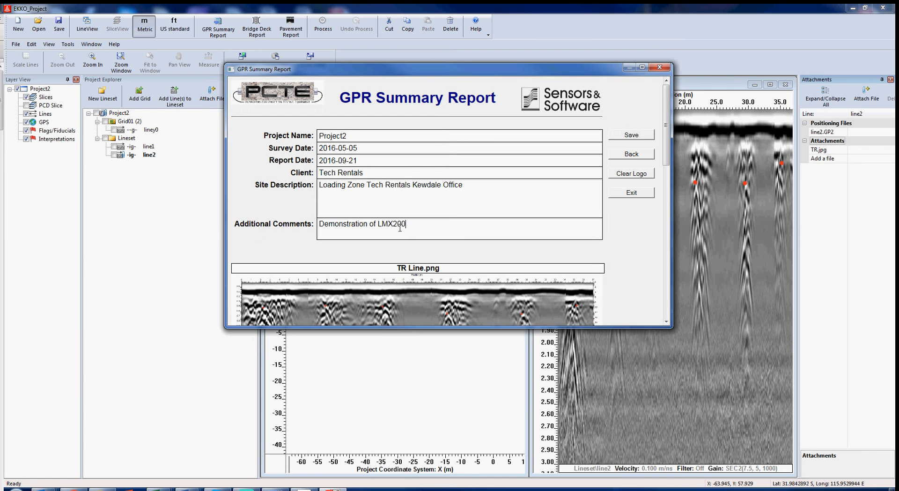
scroll(395, 226, down, 3)
scroll(393, 225, down, 2)
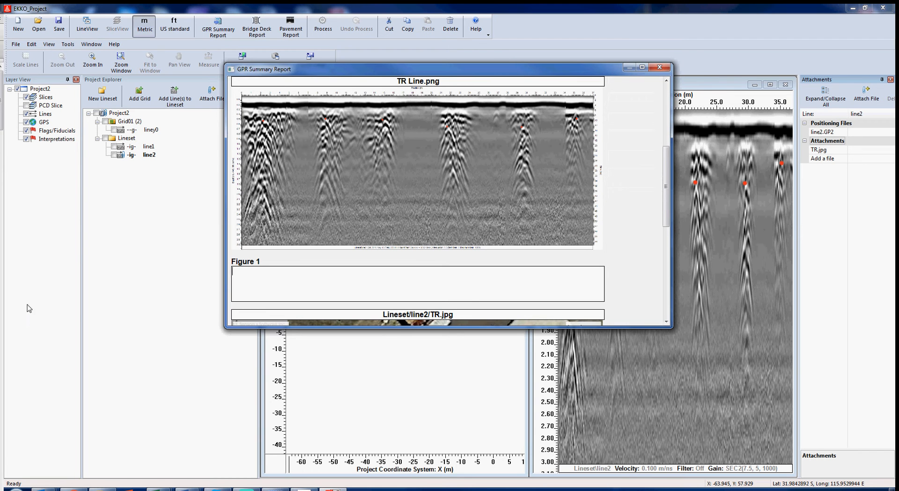
Paste the Figure 1 caption describing the snake-pattern line scan over the trench and drain pipe, target pipe in red
drag(1, 99, 1, 251)
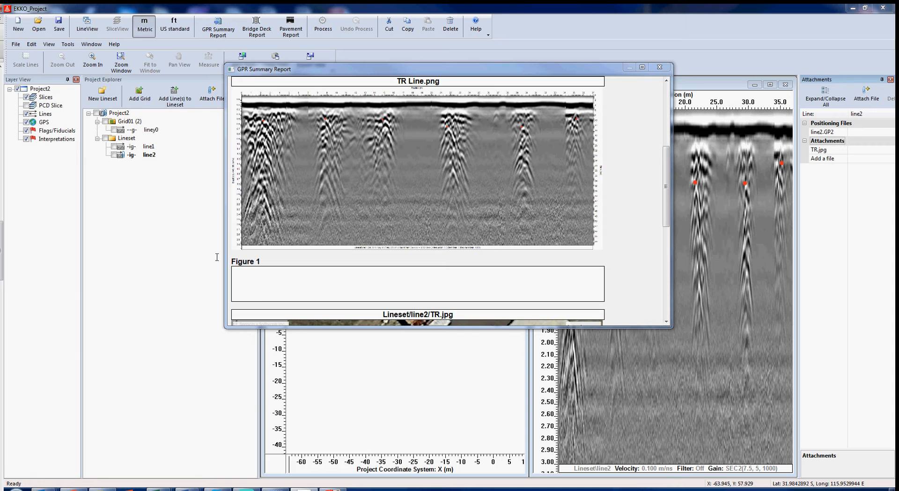
click(262, 282)
text(Line scan in snake like pattern over trench and pipe extending from drain in car park. Target pipe highlighted in red)
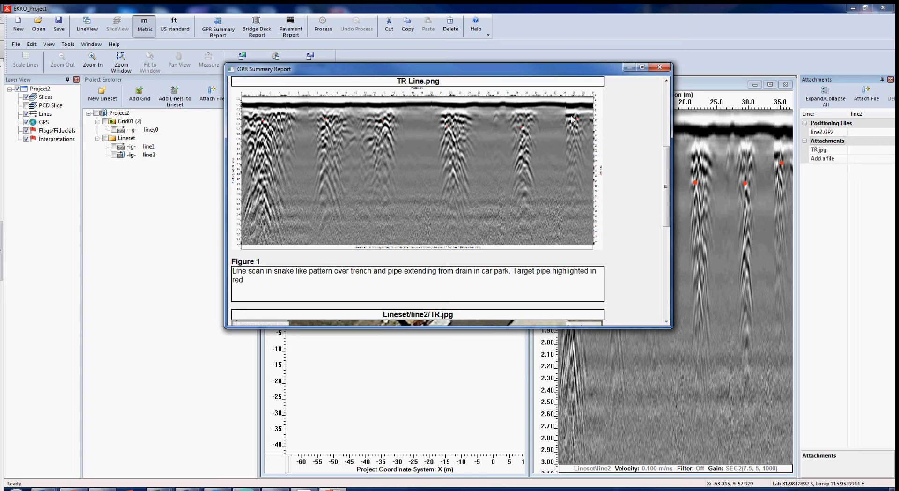
Paste the Figure 2 caption 'Google earth map showing path of pipe away from the drain.'
scroll(633, 237, down, 4)
scroll(631, 233, down, 2)
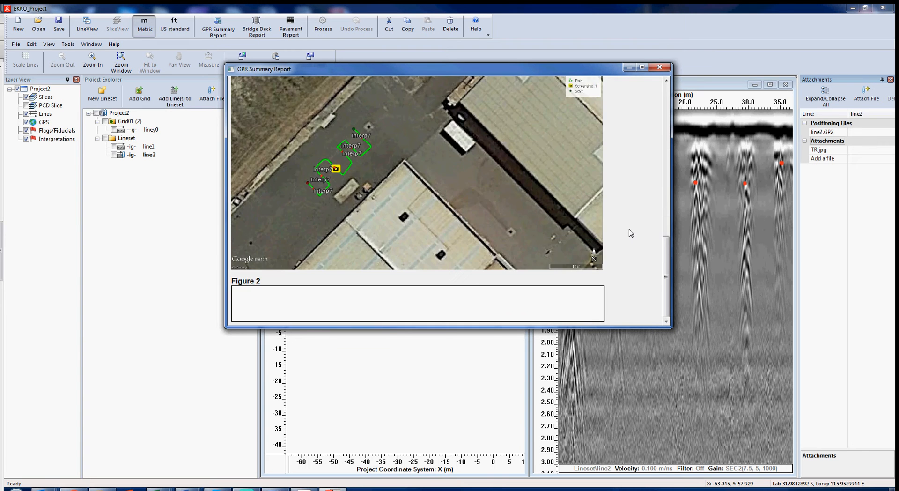
scroll(631, 233, up, 2)
scroll(631, 233, down, 1)
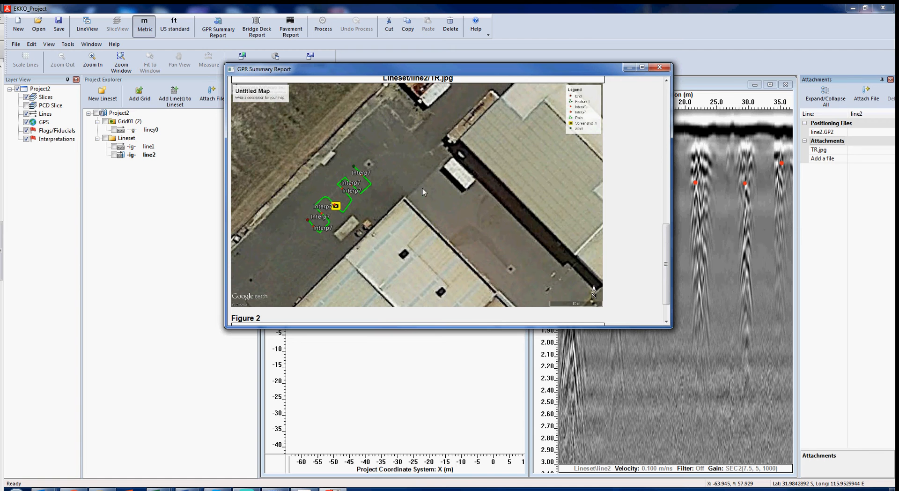
scroll(638, 202, down, 1)
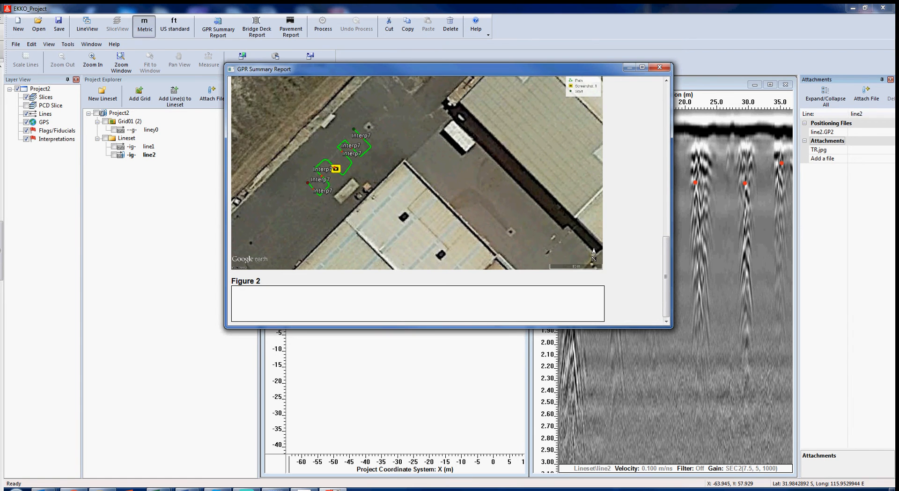
drag(1, 250, 2, 416)
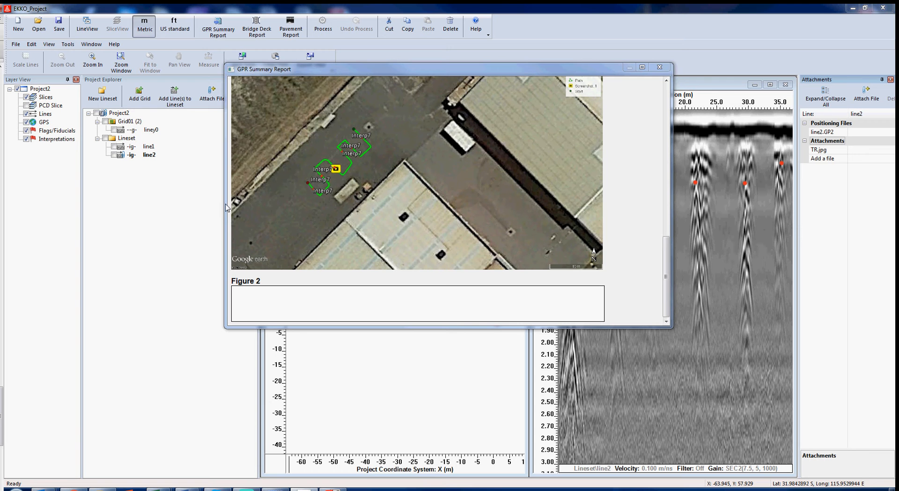
click(310, 301)
text(Google earth map showing path of pipe away from the drain.)
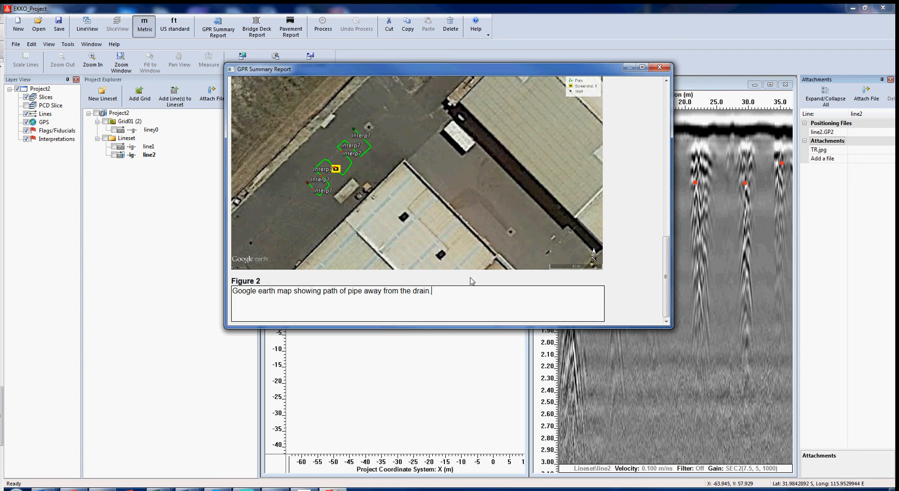
scroll(566, 193, up, 15)
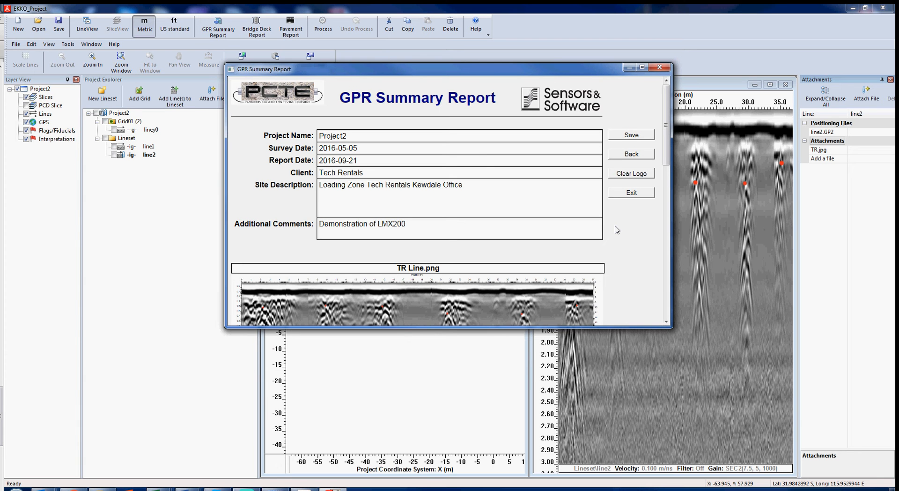
Save the report as TR Dummy Report.pdf in Documents, replacing the existing file
click(630, 136)
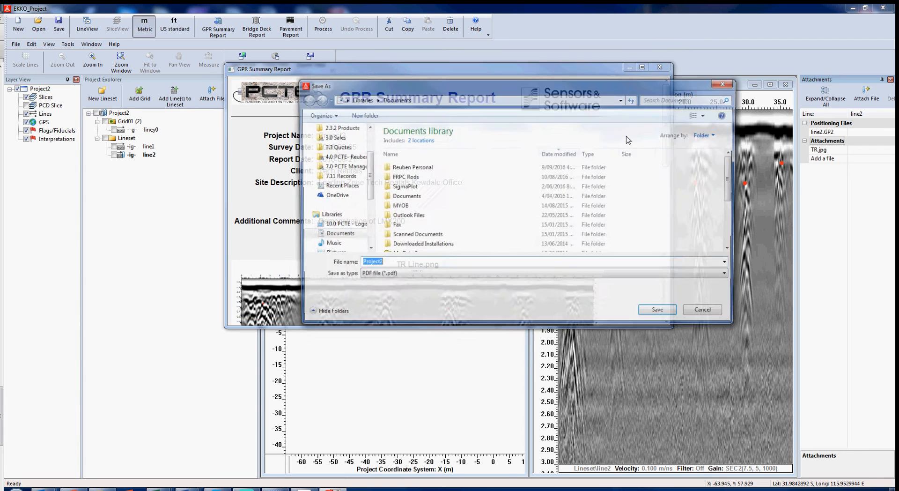
scroll(441, 242, down, 3)
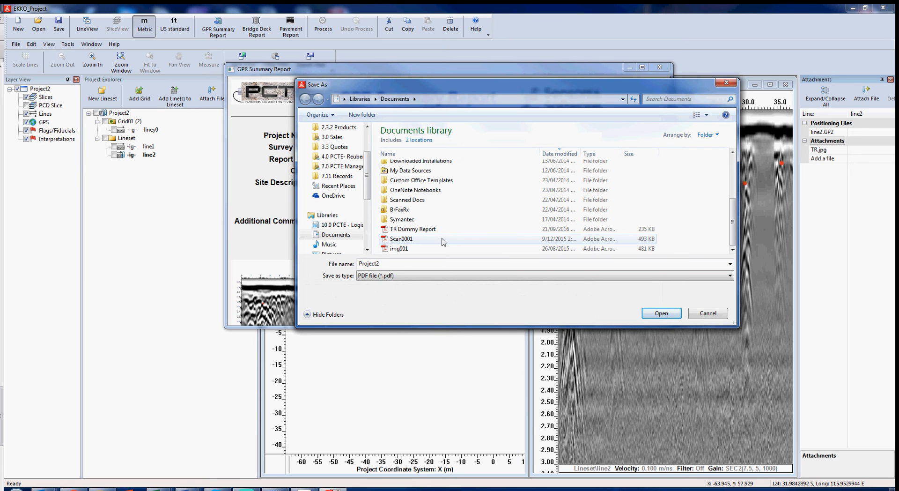
click(433, 230)
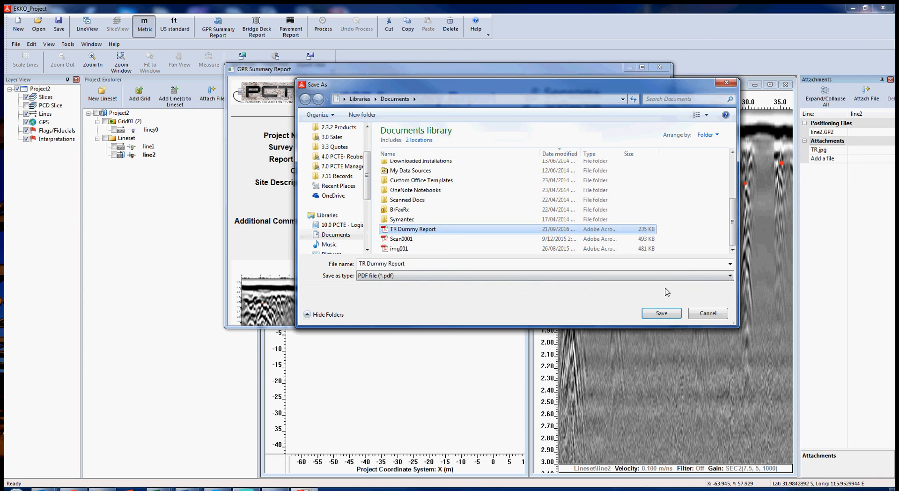
click(667, 307)
click(475, 253)
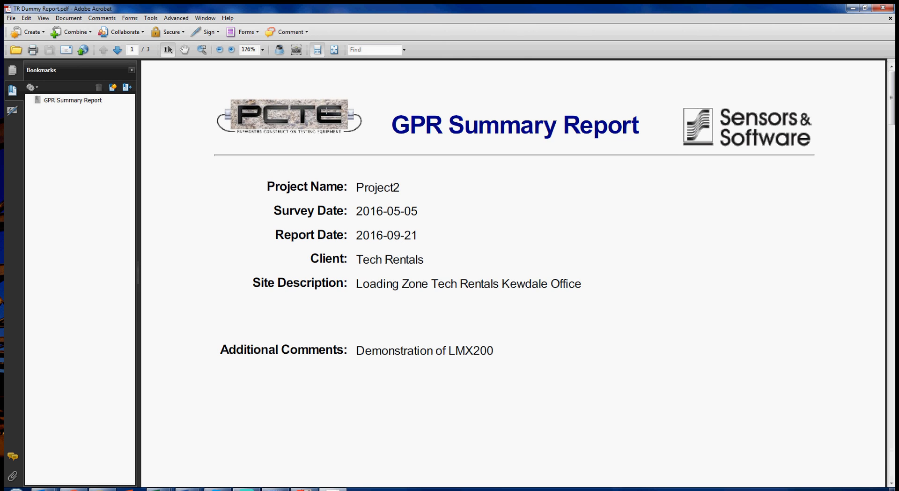
Fit the page in Acrobat and review all three report pages
click(334, 50)
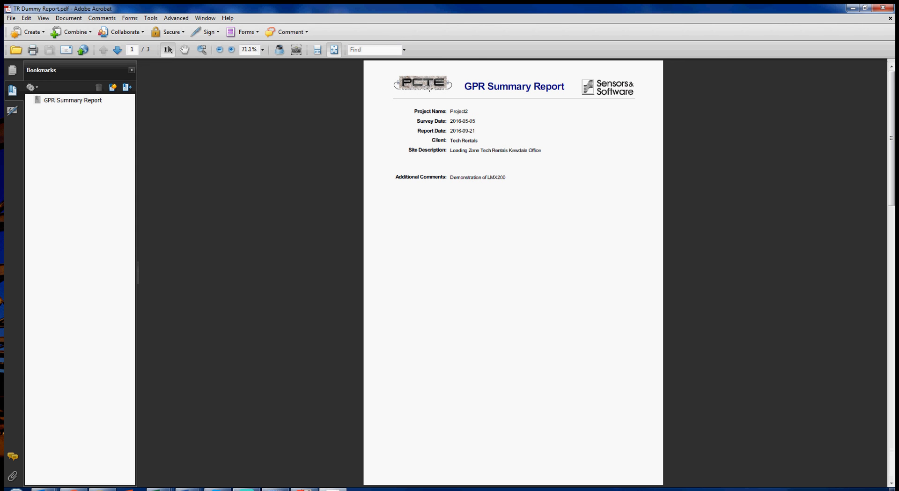
scroll(551, 264, down, 2)
scroll(550, 265, up, 1)
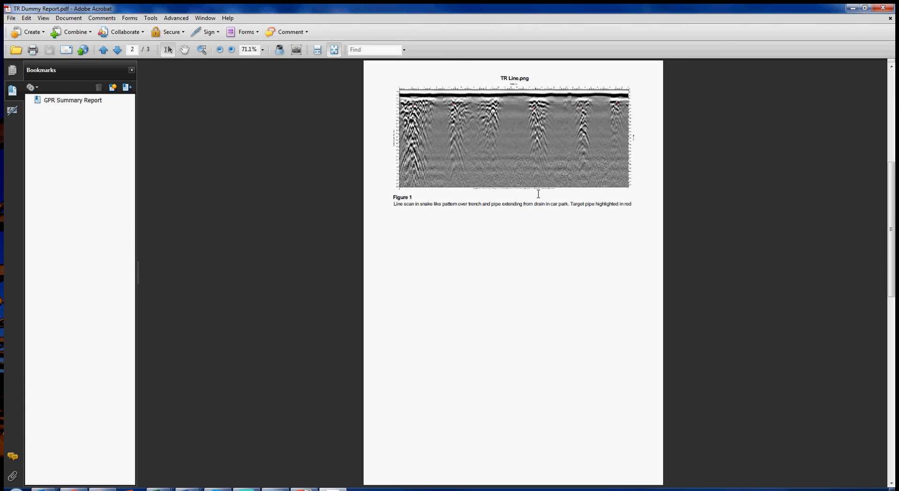
scroll(522, 237, down, 1)
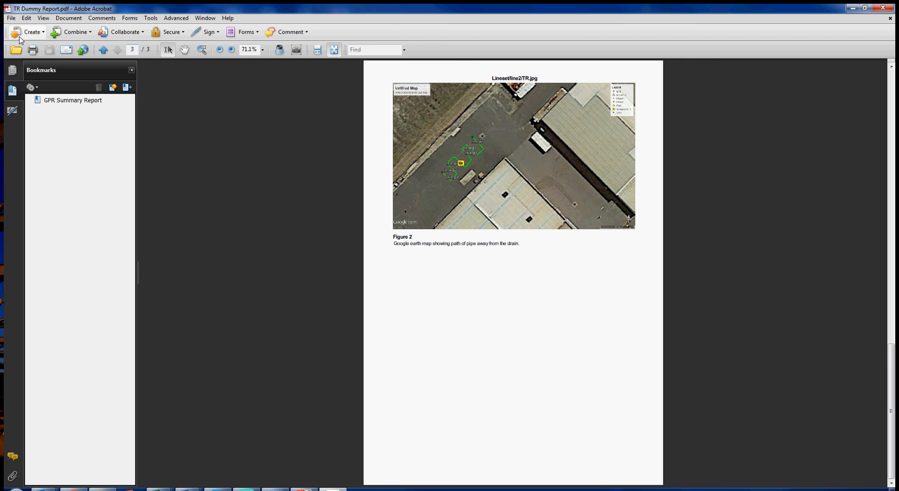
Close Adobe Acrobat to return to the EKKO_Project report form
click(11, 18)
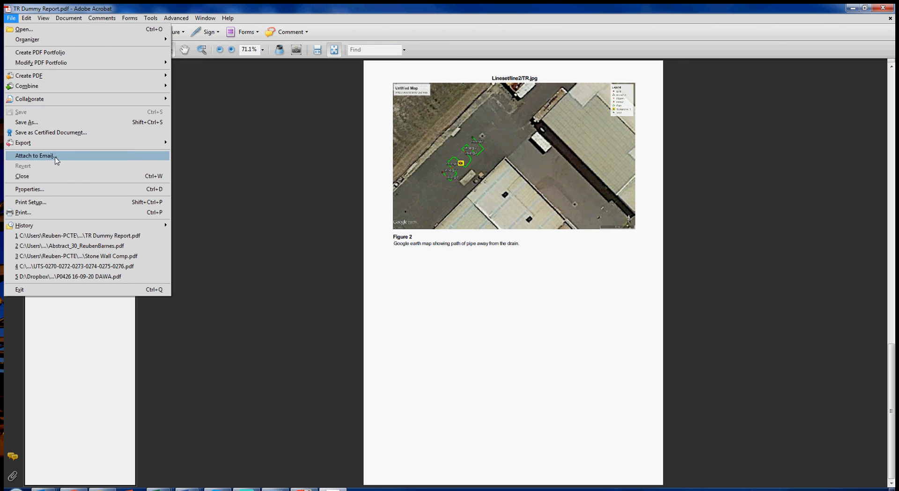
click(251, 167)
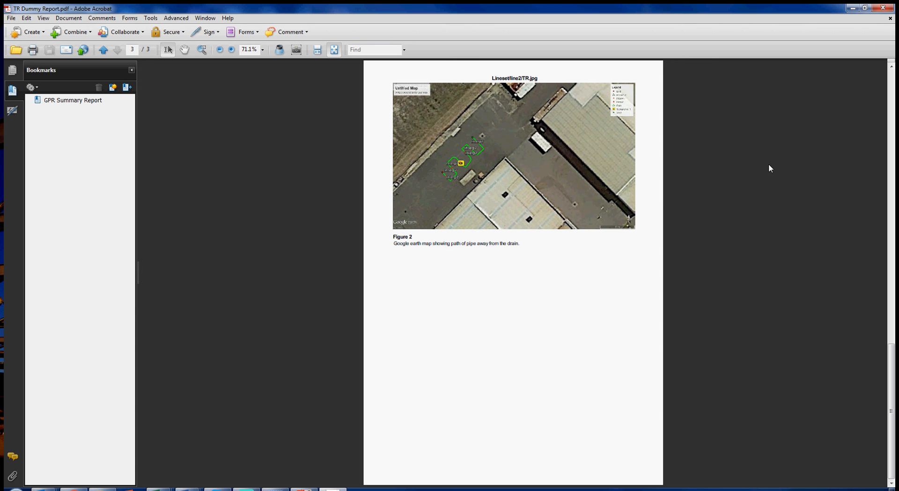
click(883, 8)
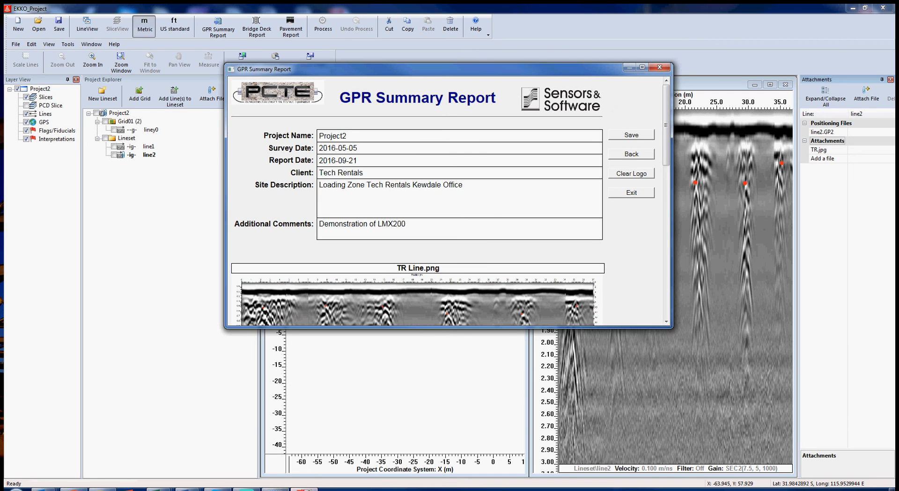